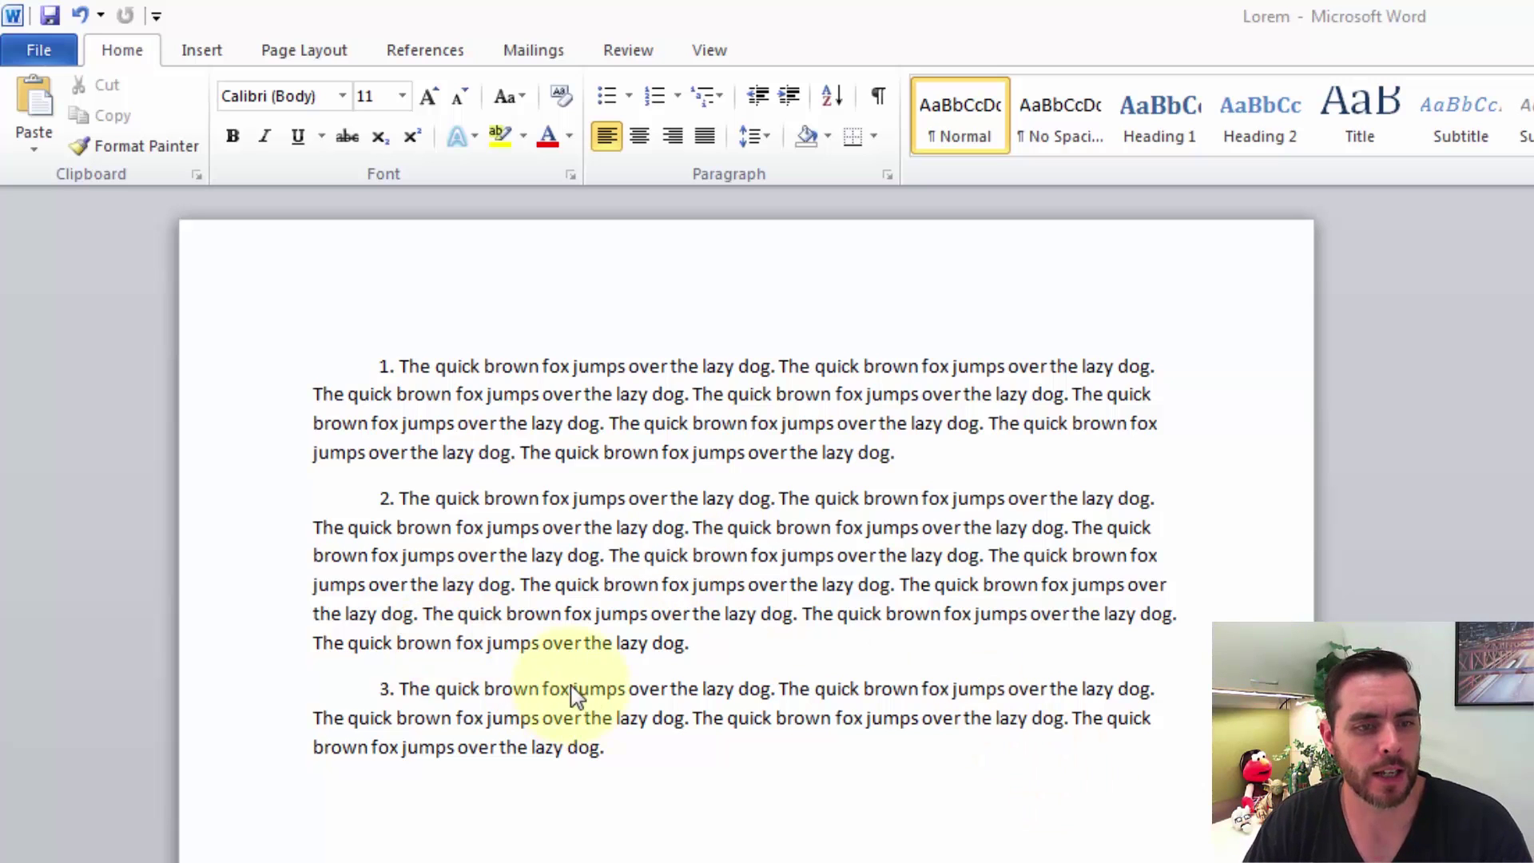
# Turn on Show/Hide ¶ to reveal paragraph marks and space dots in the three numbered paragraphs
pyautogui.click(674, 763)
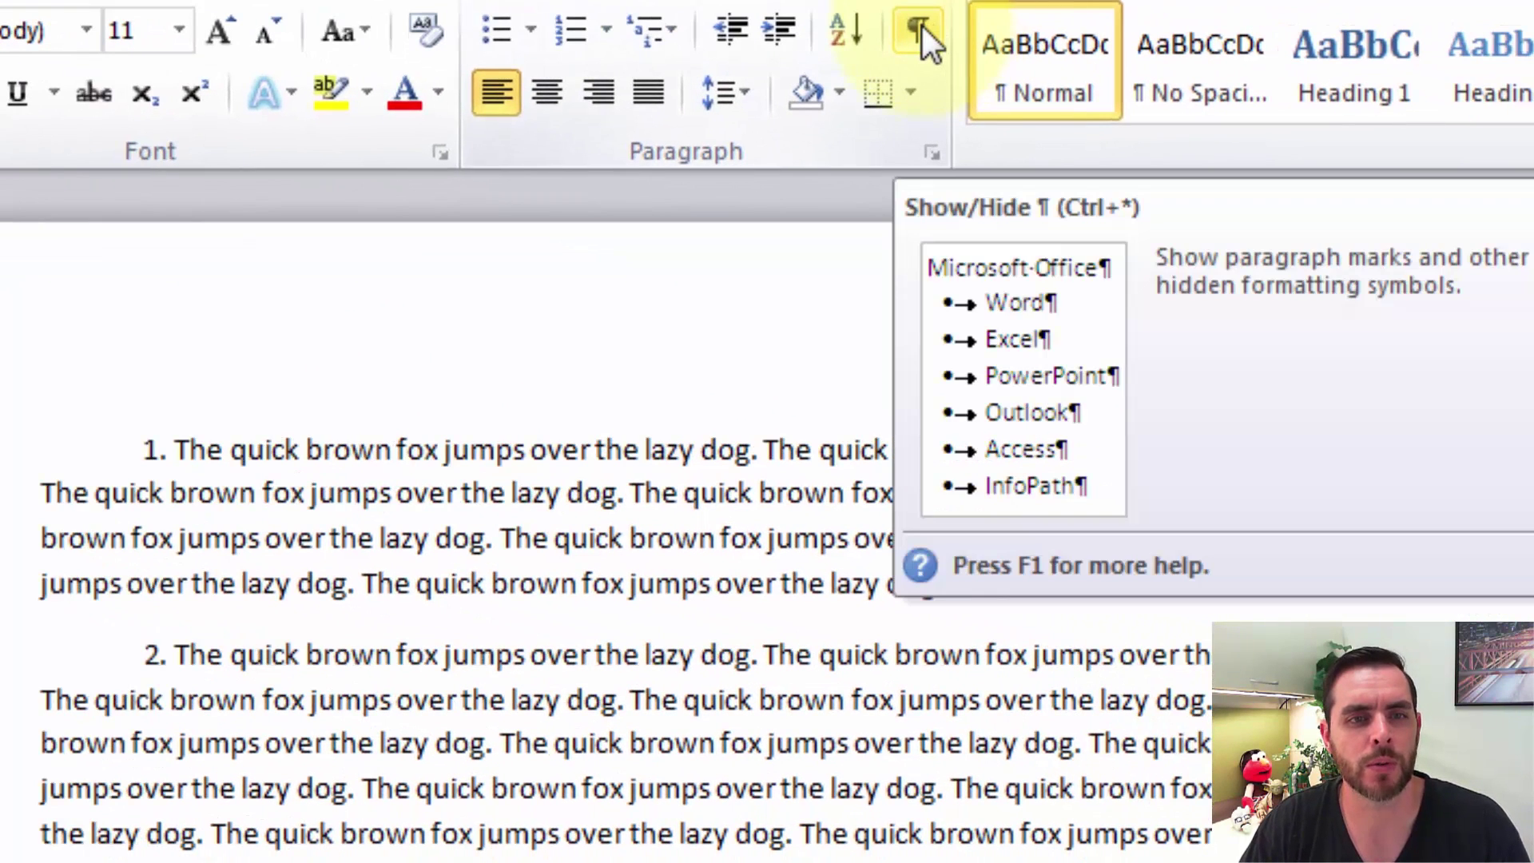
pyautogui.click(921, 26)
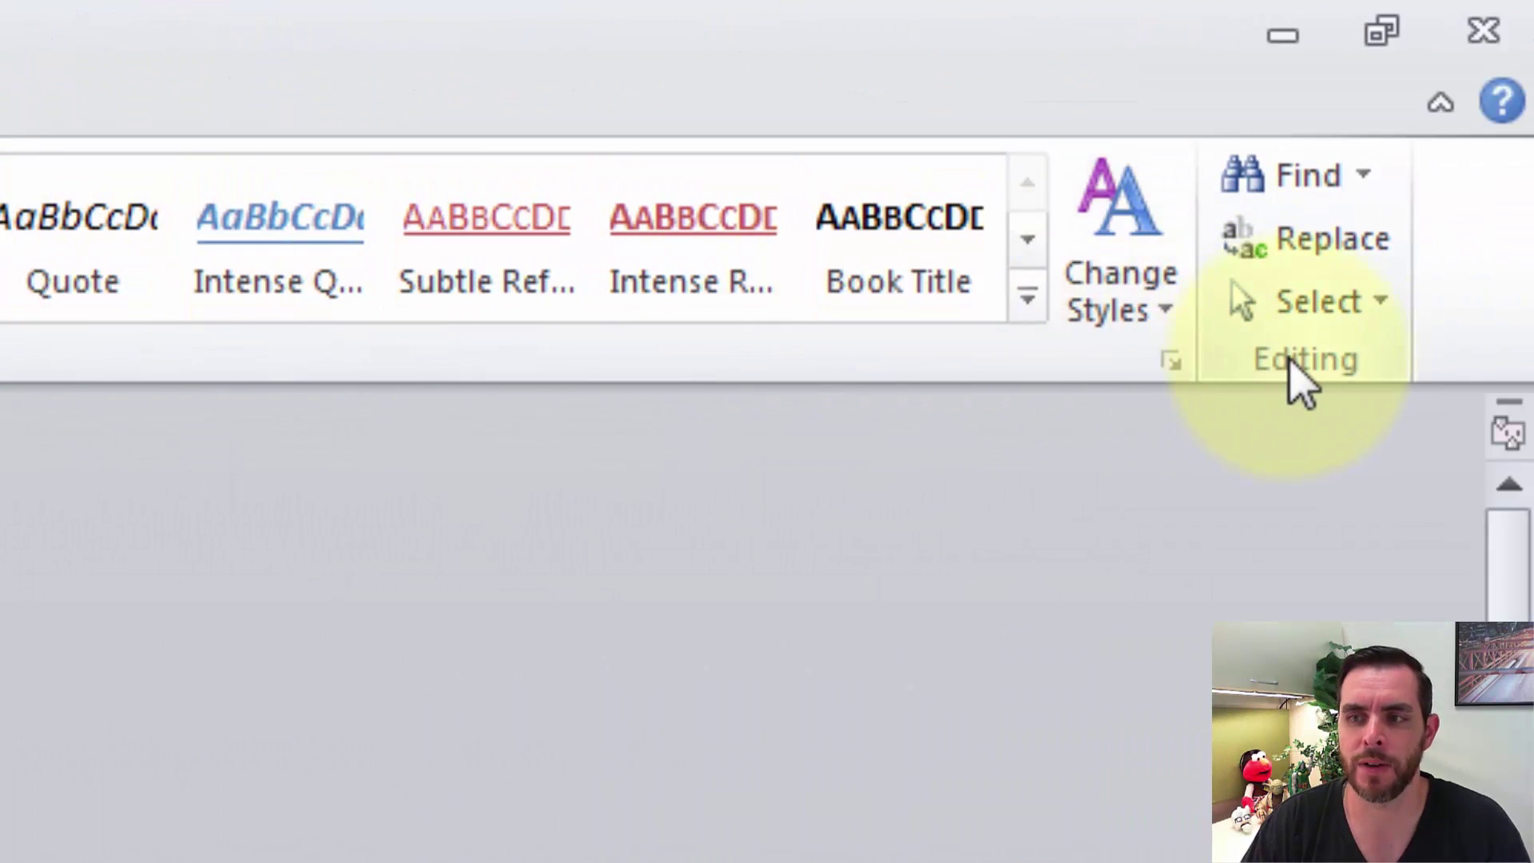
# Replace all paragraph marks (^p) with ~ using Replace All, making 4 replacements
pyautogui.click(1310, 248)
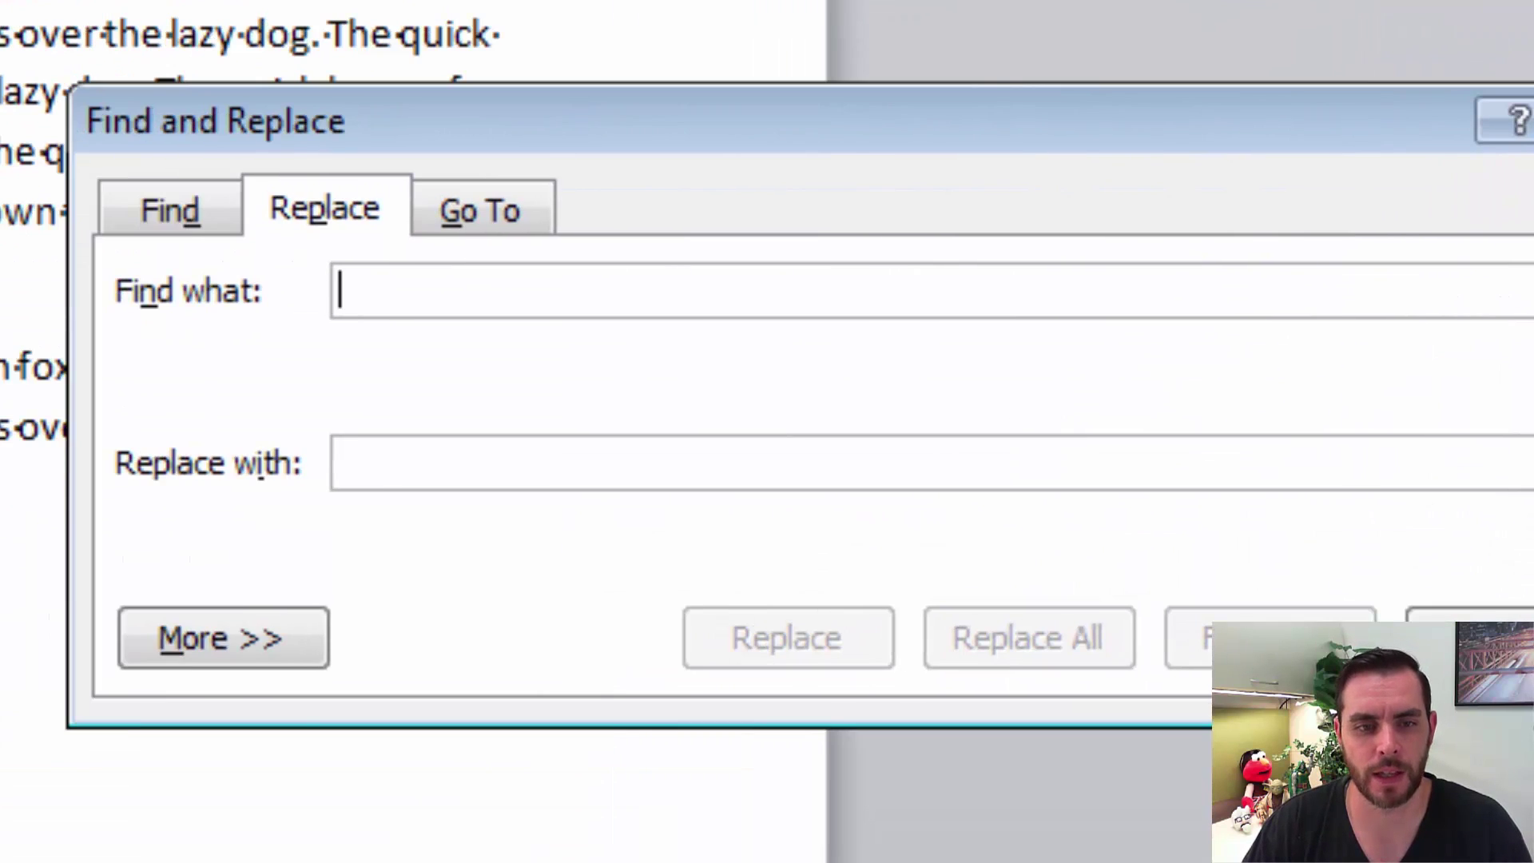
pyautogui.click(224, 634)
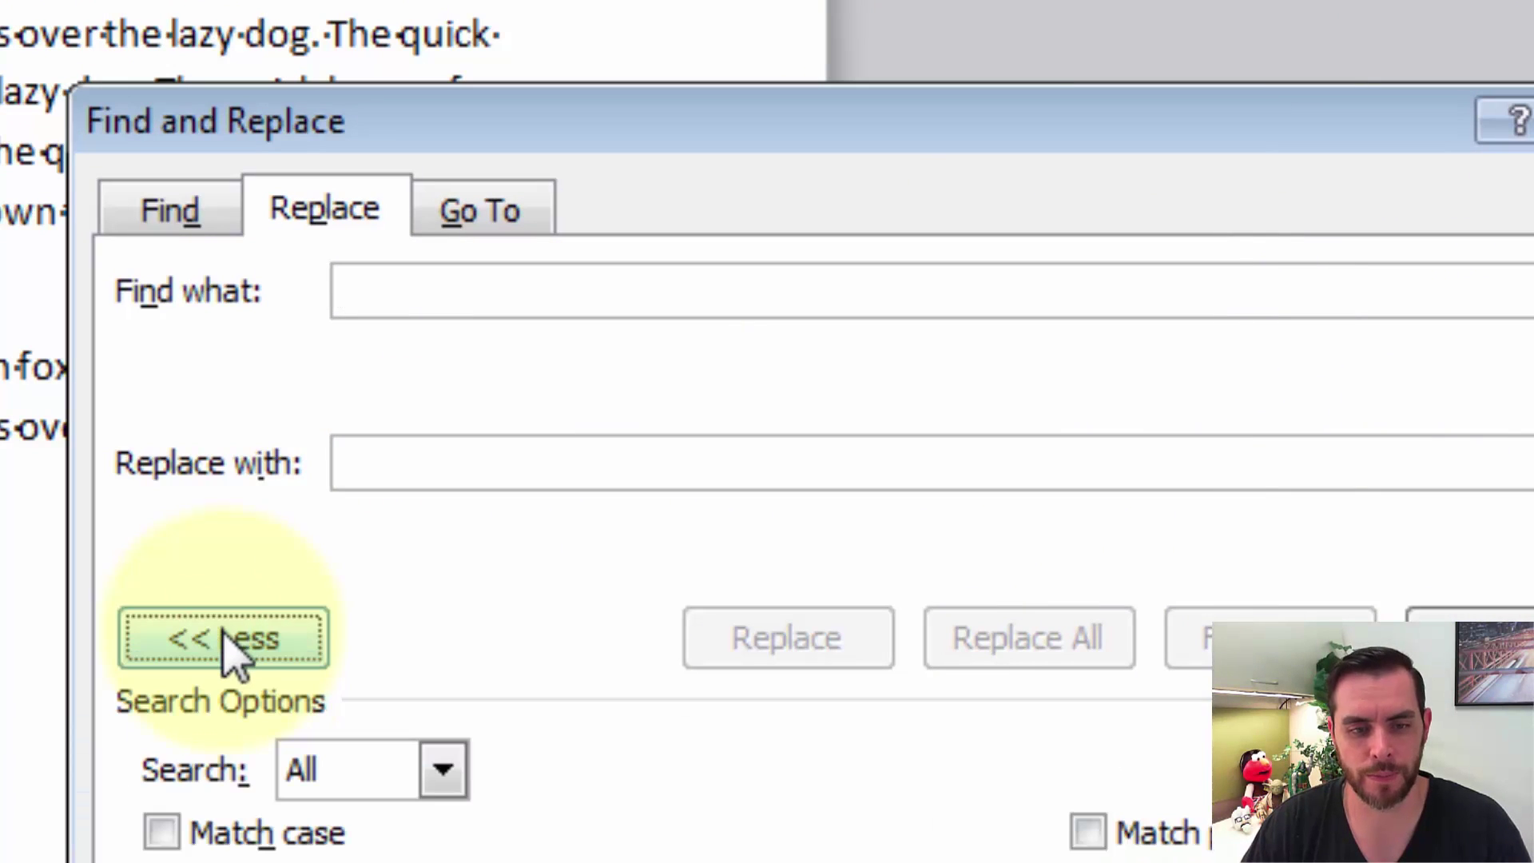
pyautogui.click(415, 290)
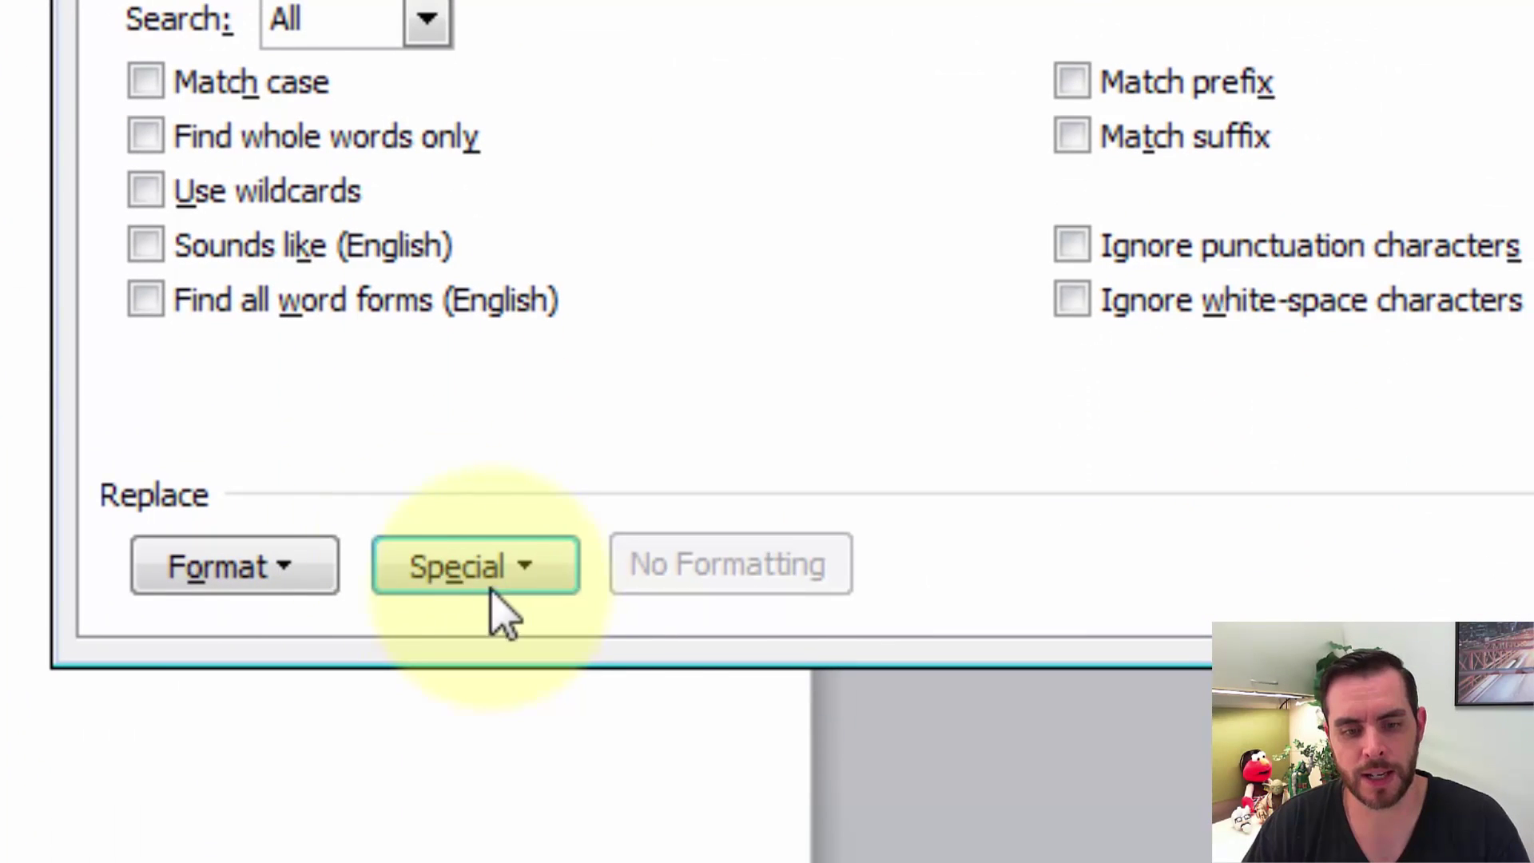
pyautogui.click(515, 569)
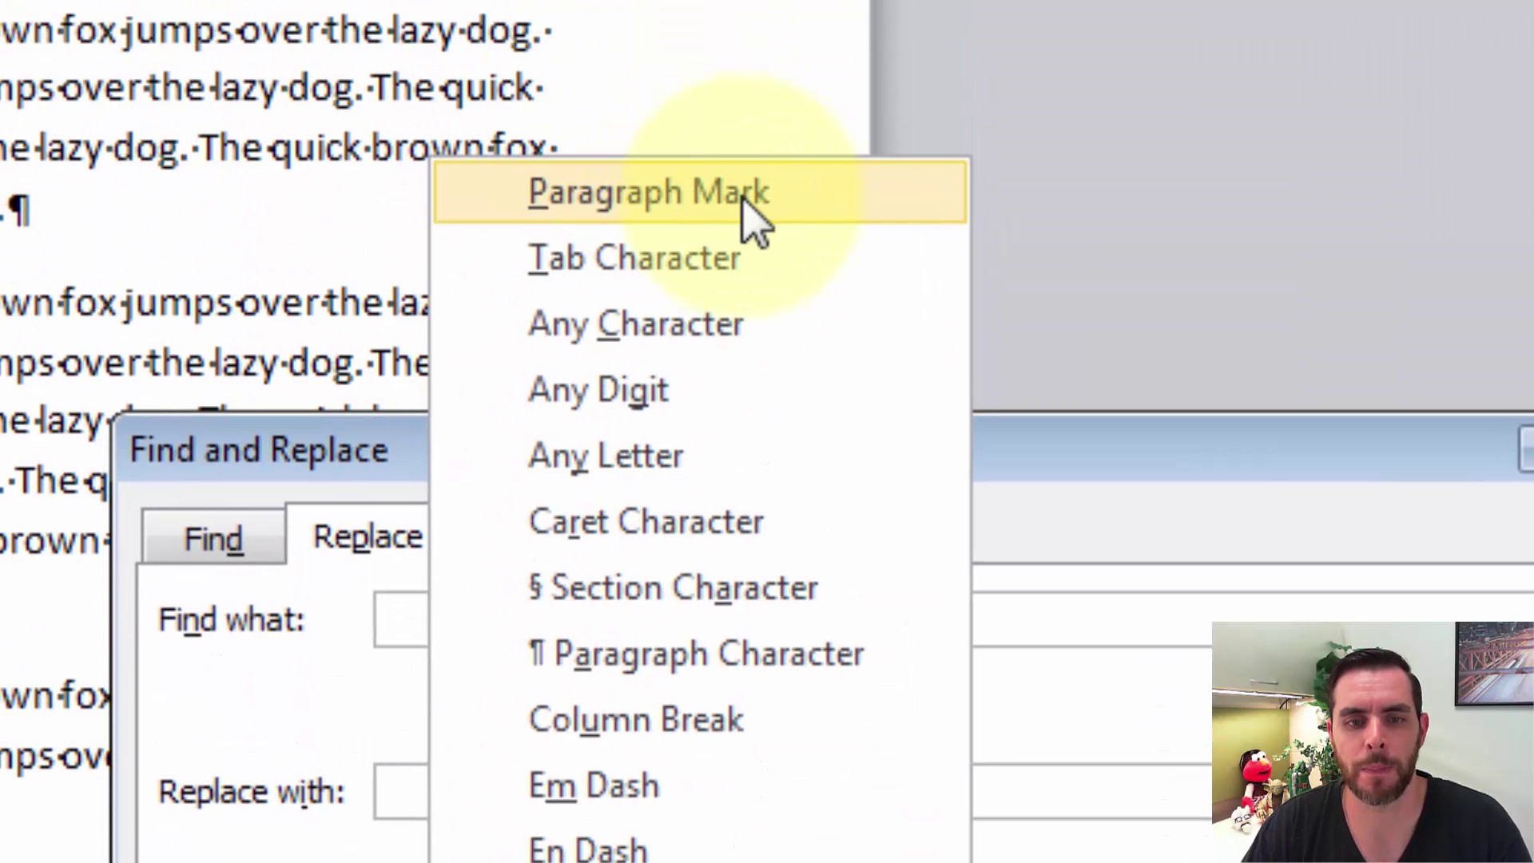
pyautogui.click(743, 200)
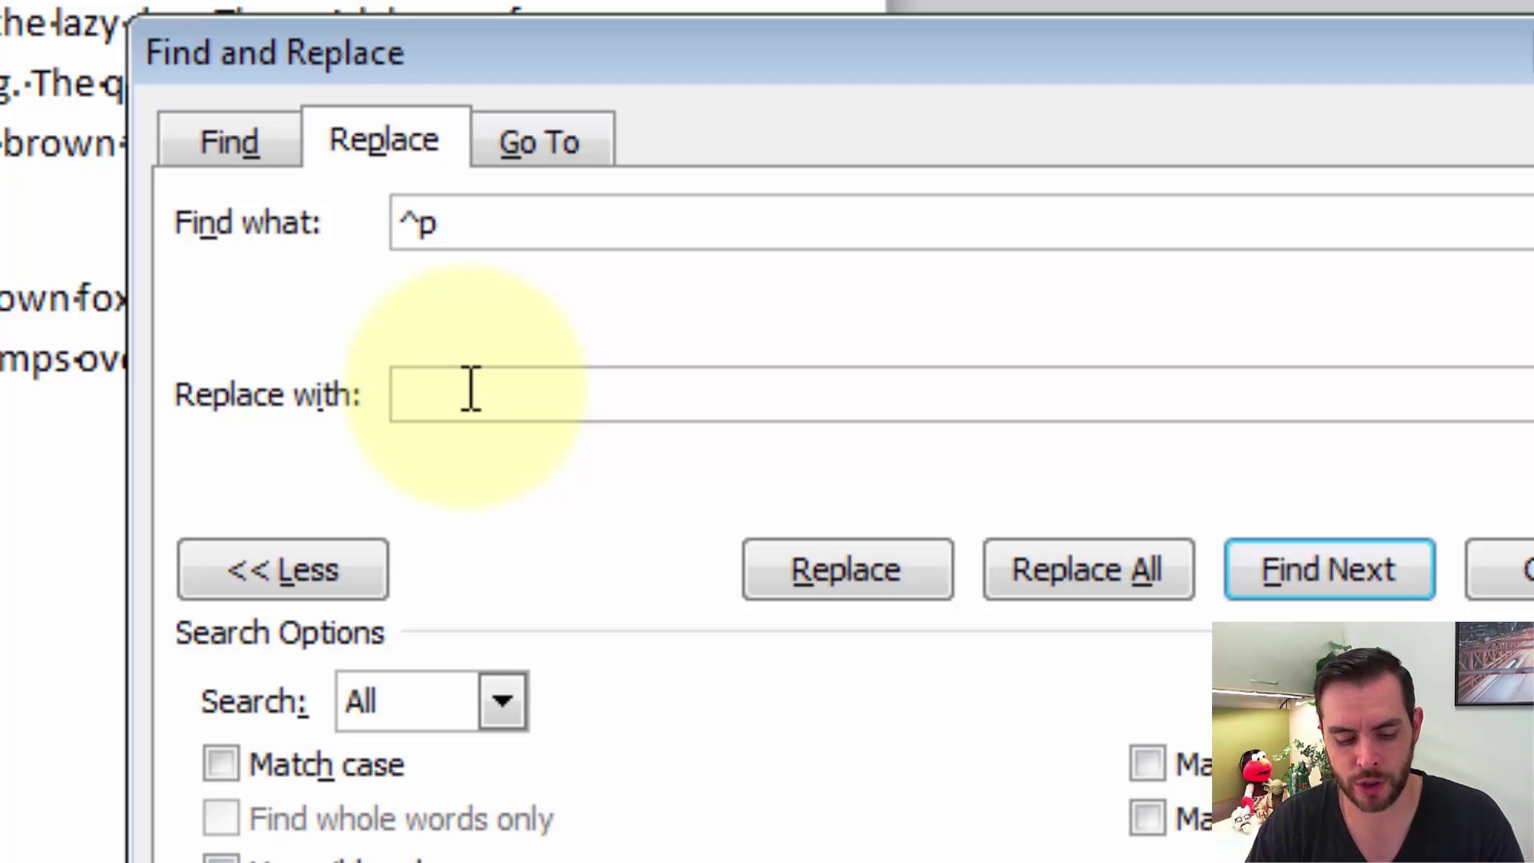
pyautogui.write('~')
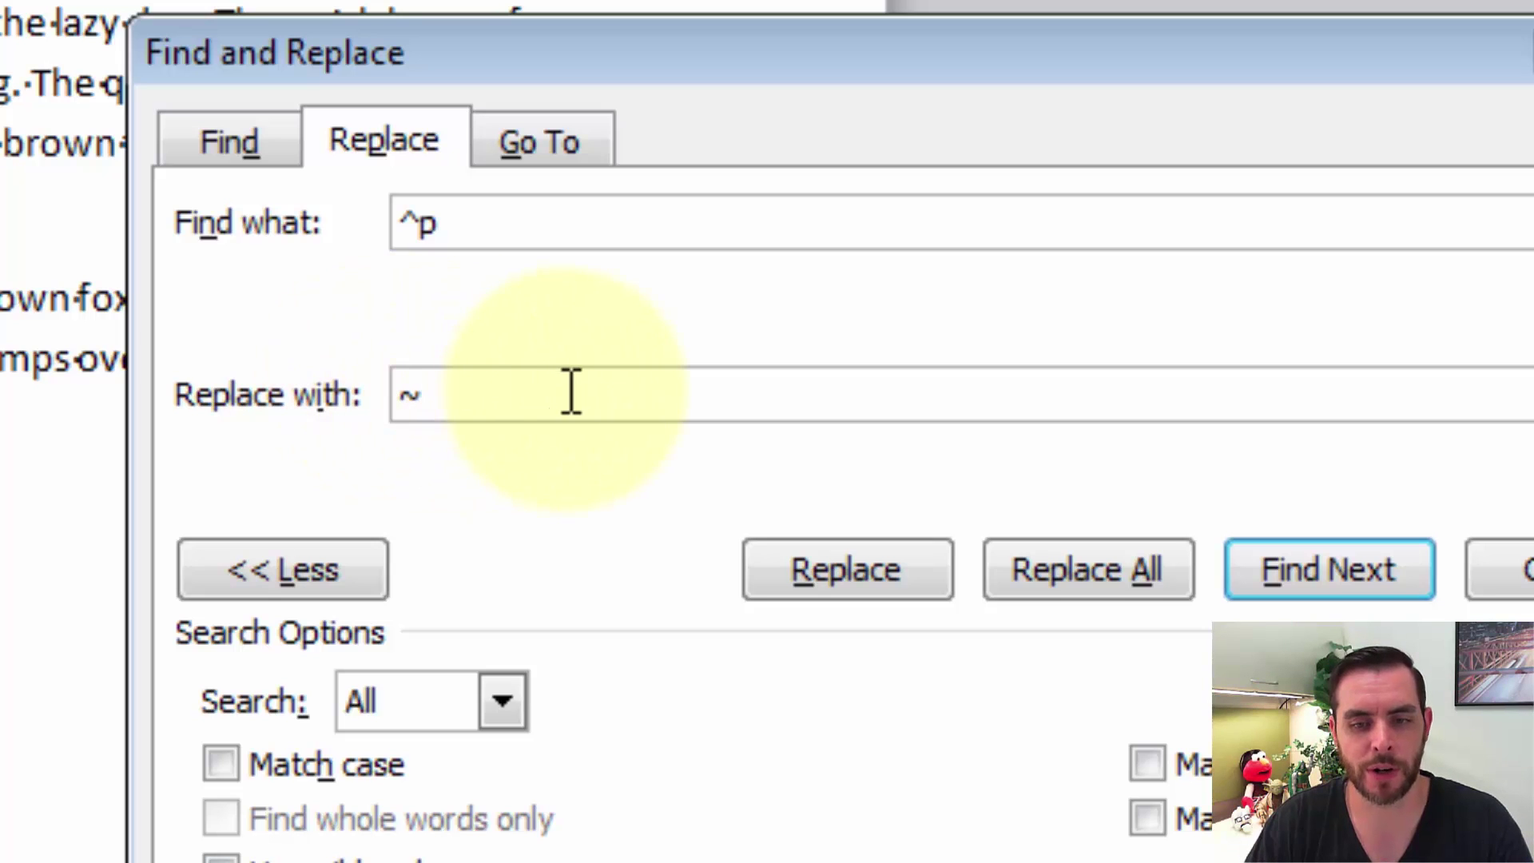
pyautogui.click(1121, 587)
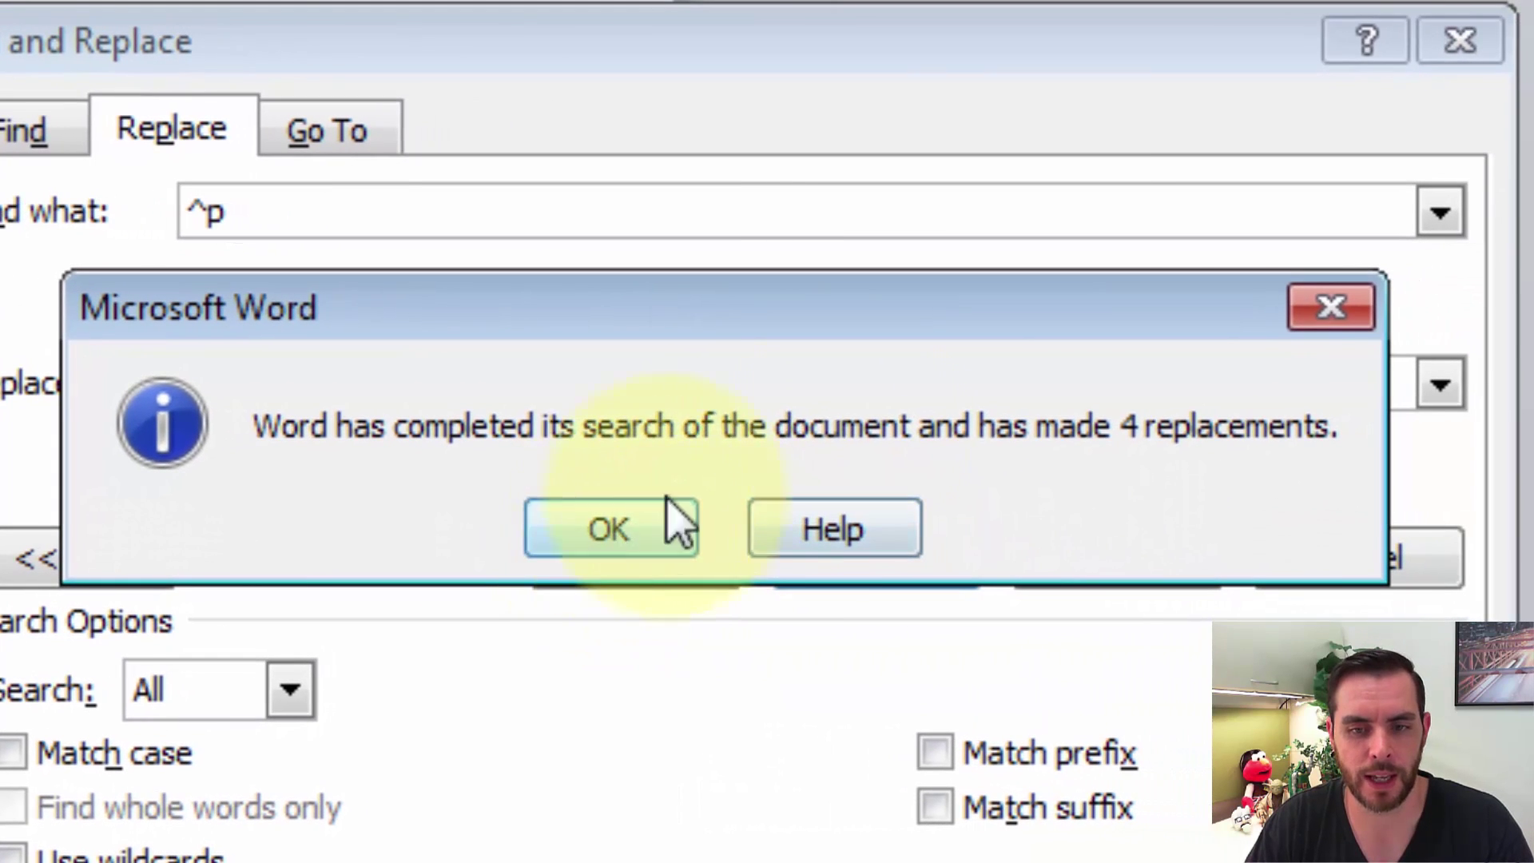
pyautogui.click(607, 549)
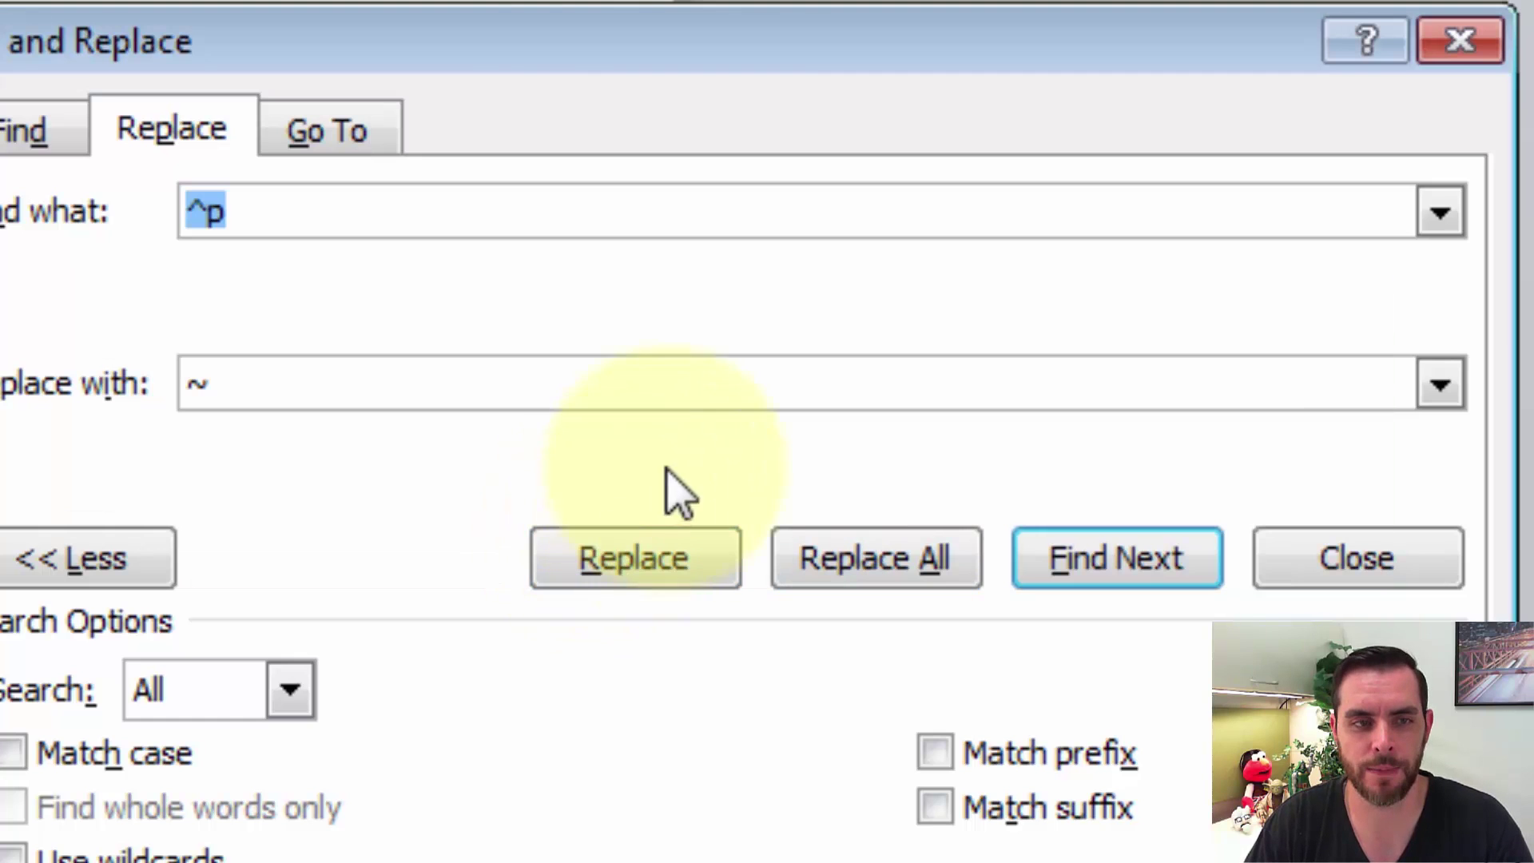
# Close Find and Replace and turn the formatting marks back off
pyautogui.click(1460, 41)
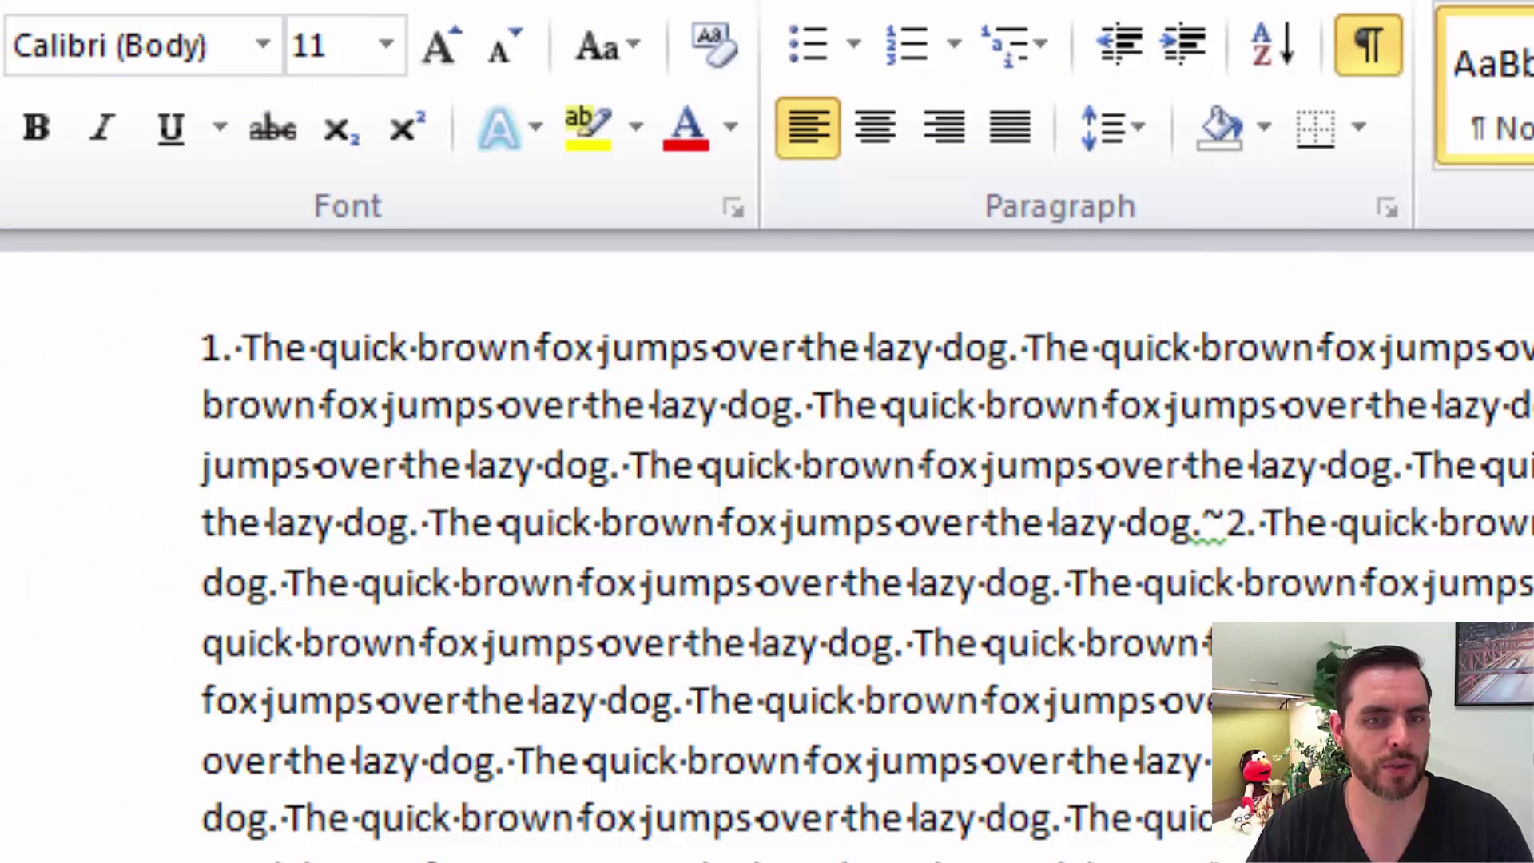
pyautogui.scroll(3, 703, 559)
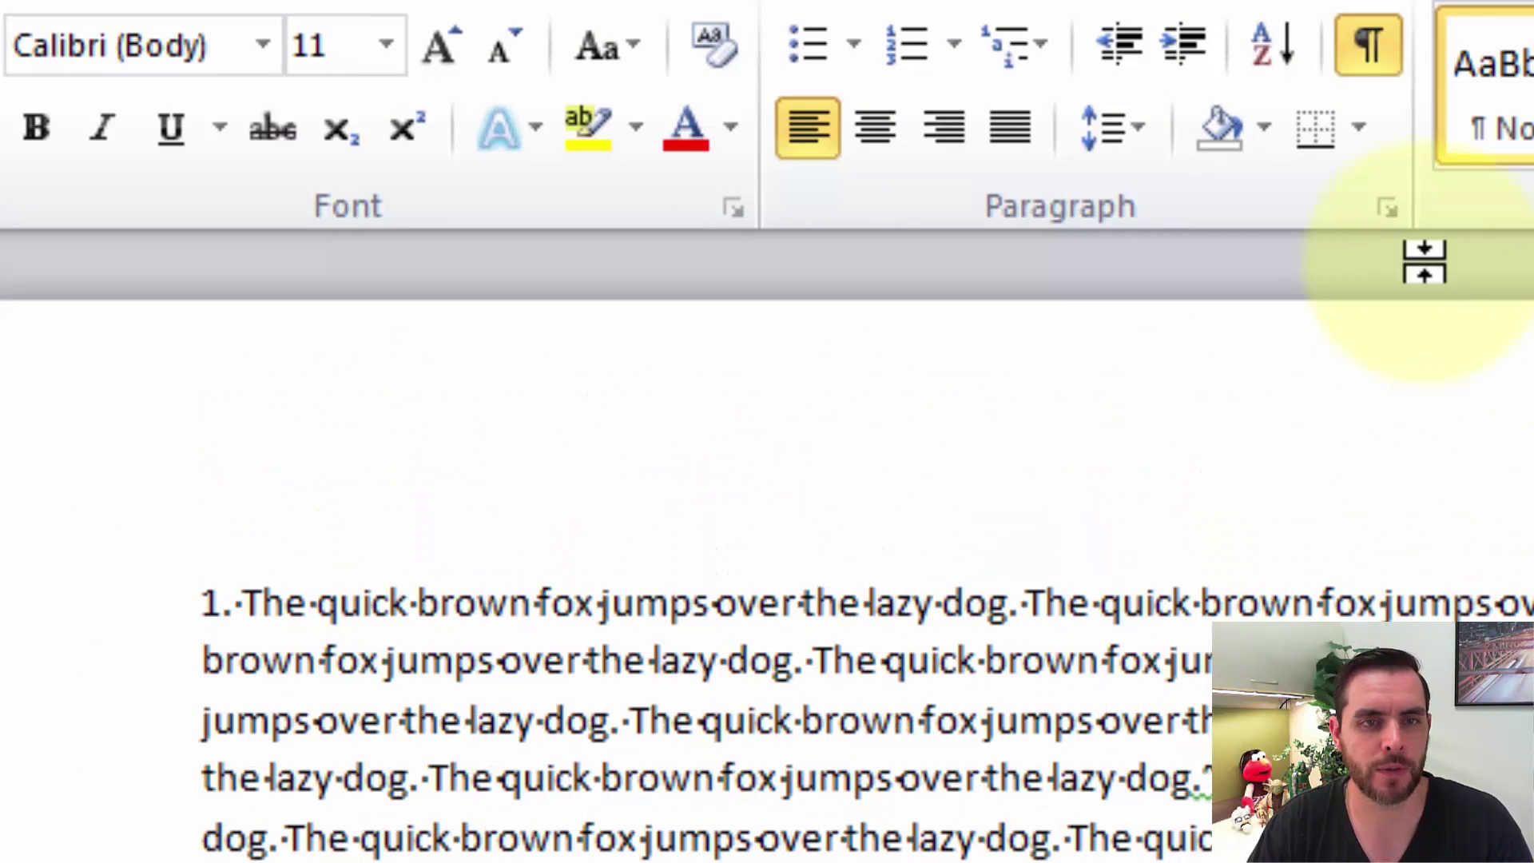
pyautogui.click(1364, 49)
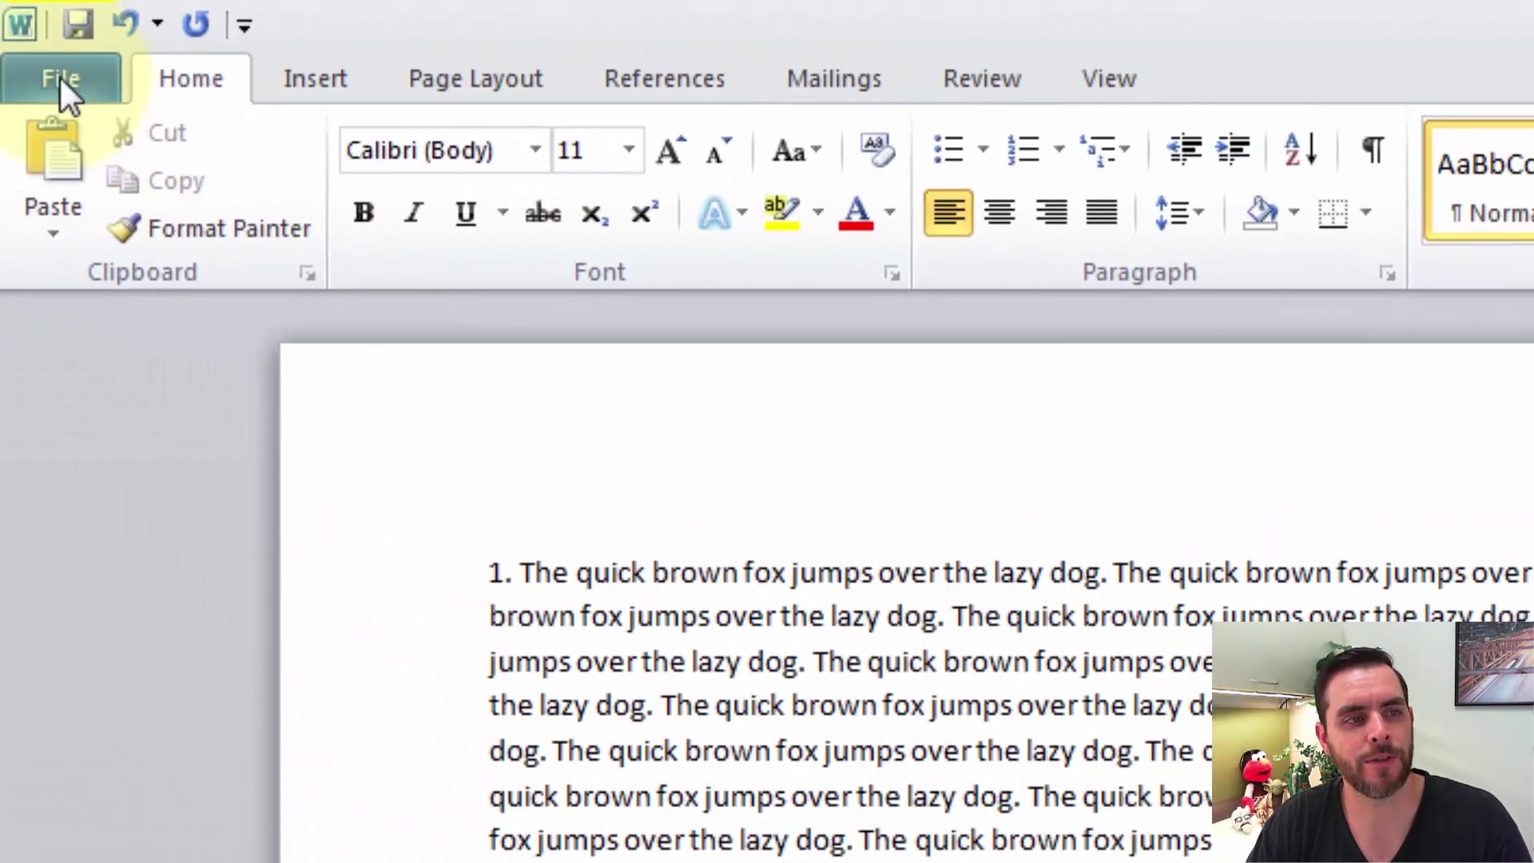
# Save a copy as Plain Text named Lorem3.txt, accepting the default Windows encoding
pyautogui.click(60, 78)
pyautogui.click(97, 217)
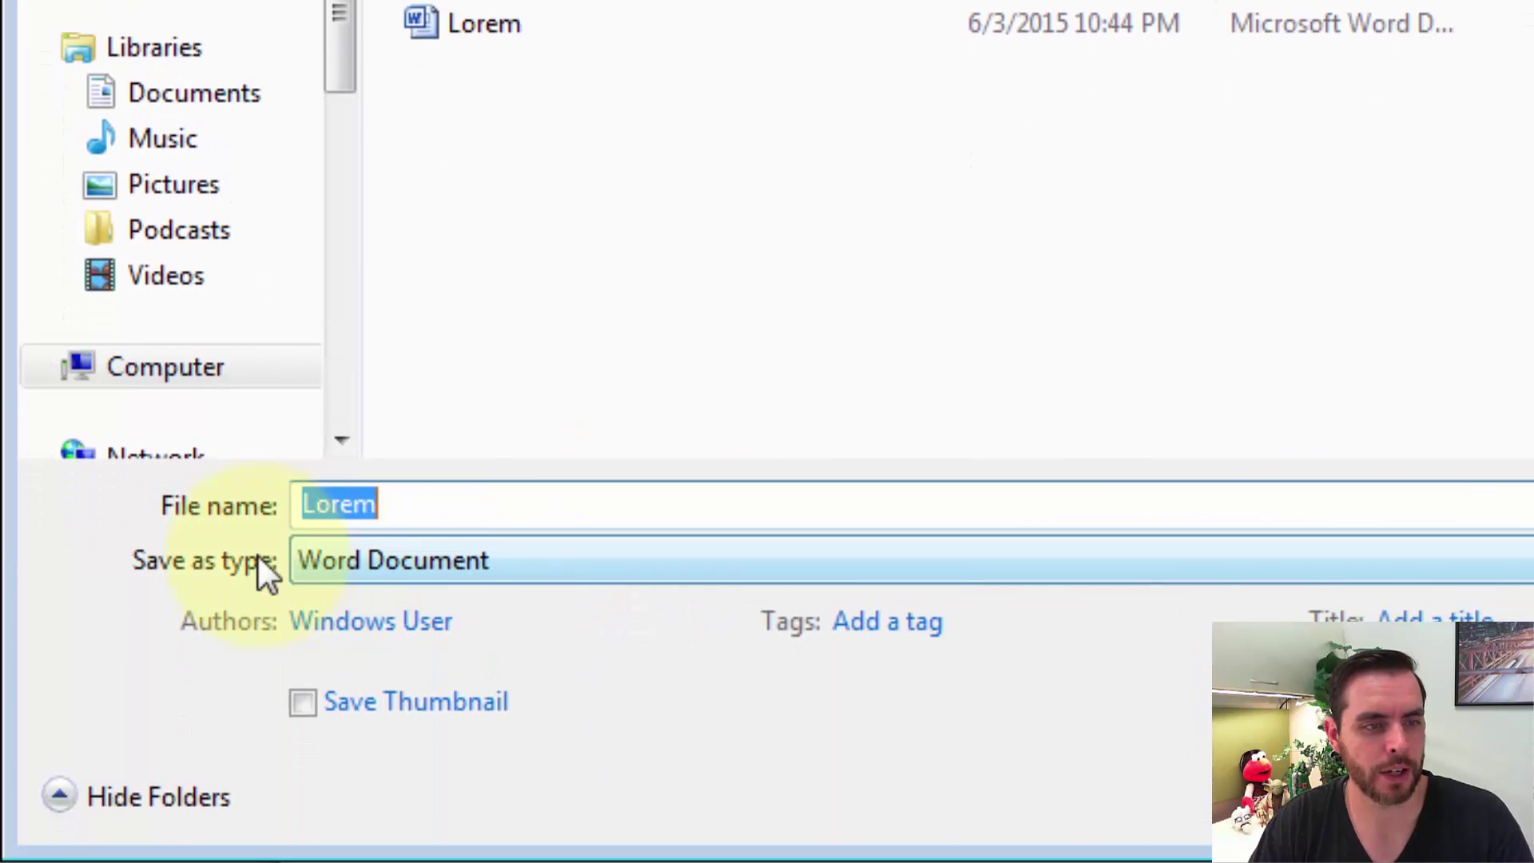
pyautogui.click(579, 562)
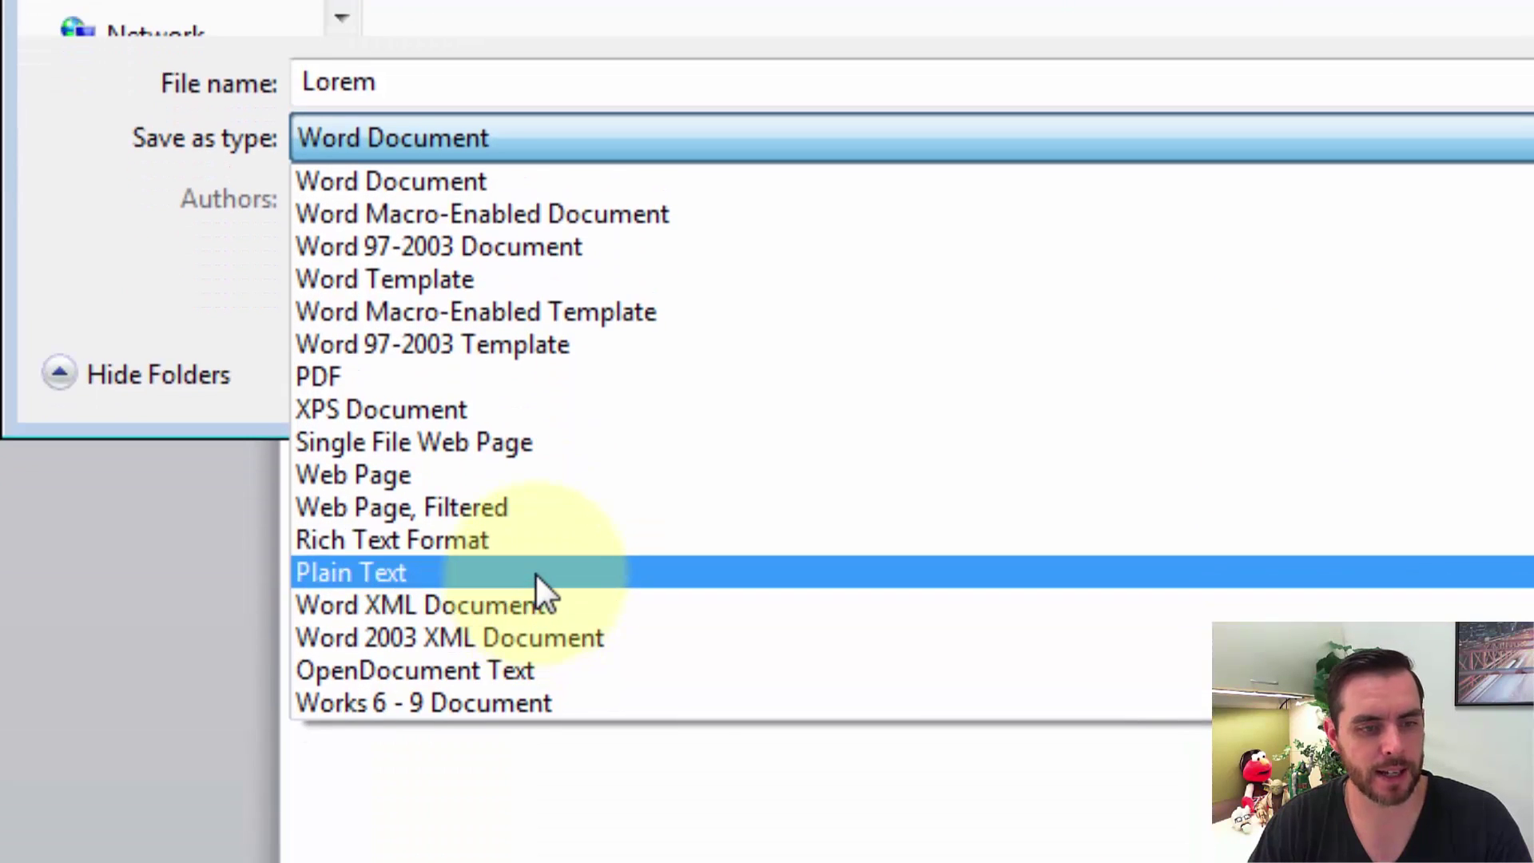
pyautogui.click(535, 573)
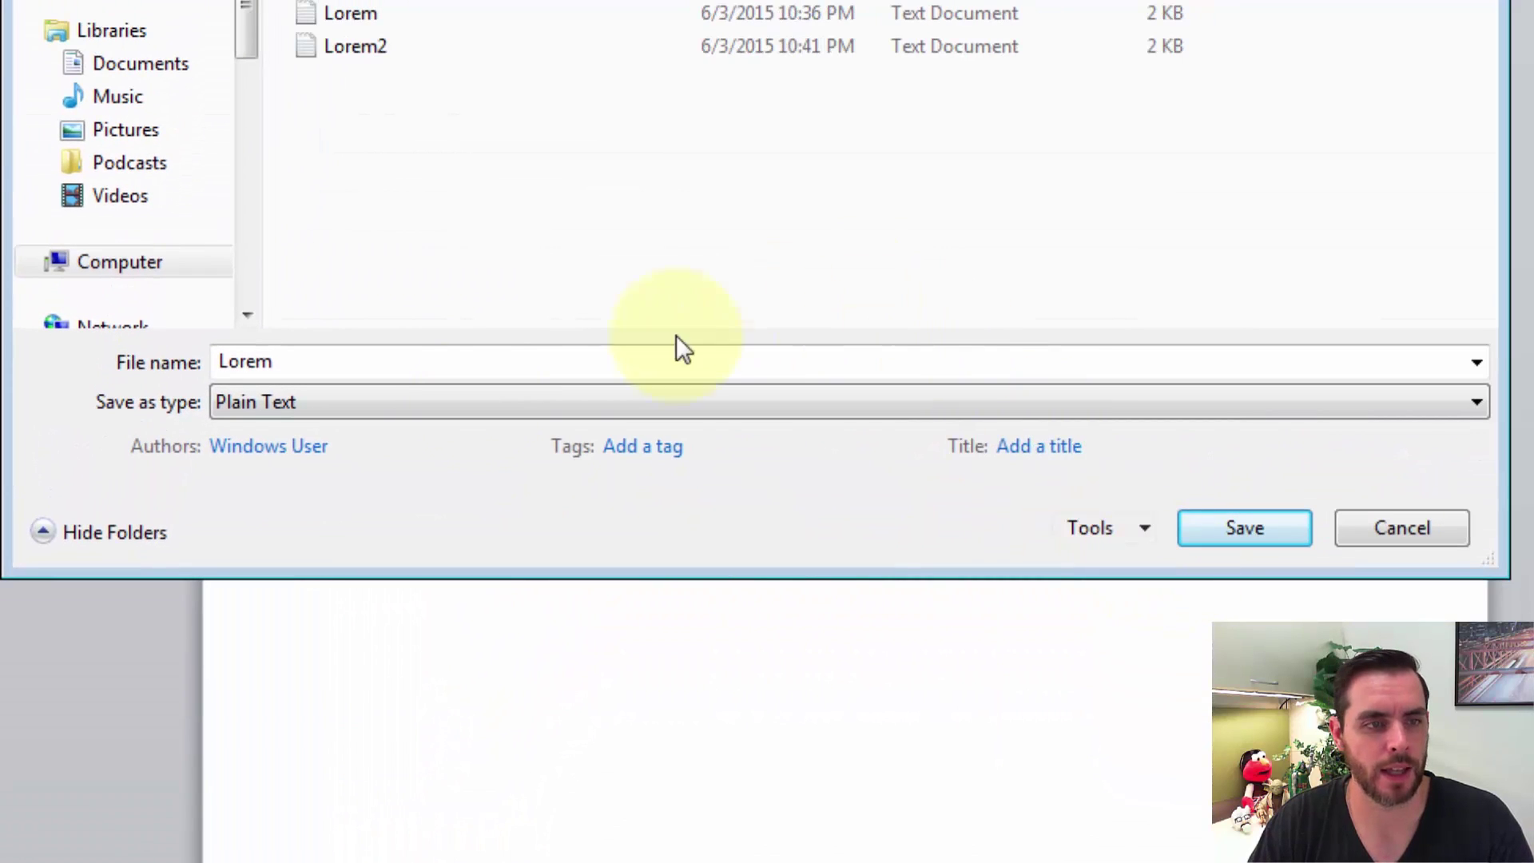
pyautogui.click(366, 368)
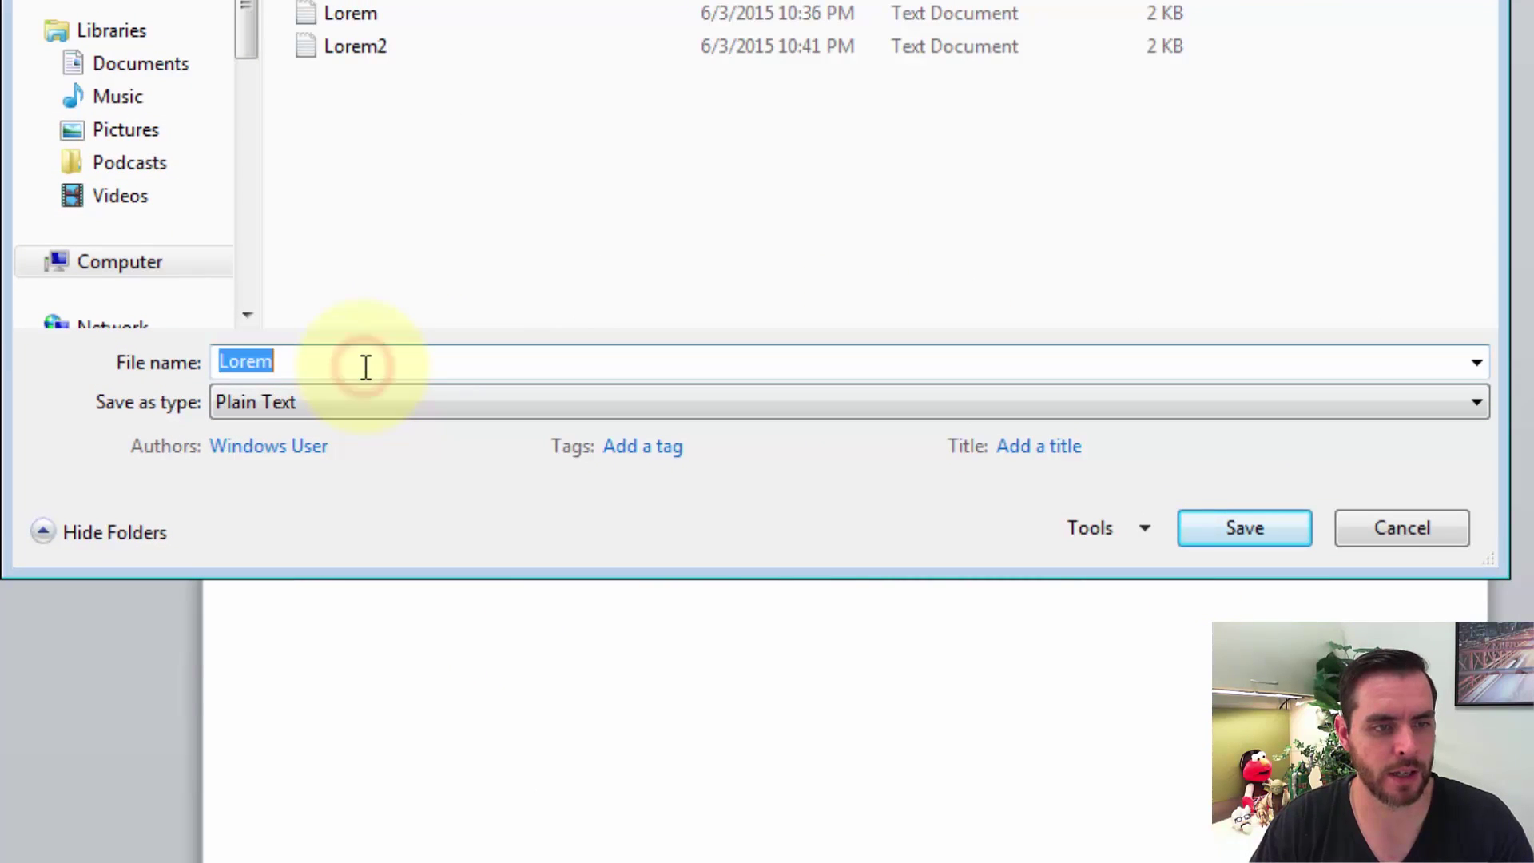
pyautogui.press('End')
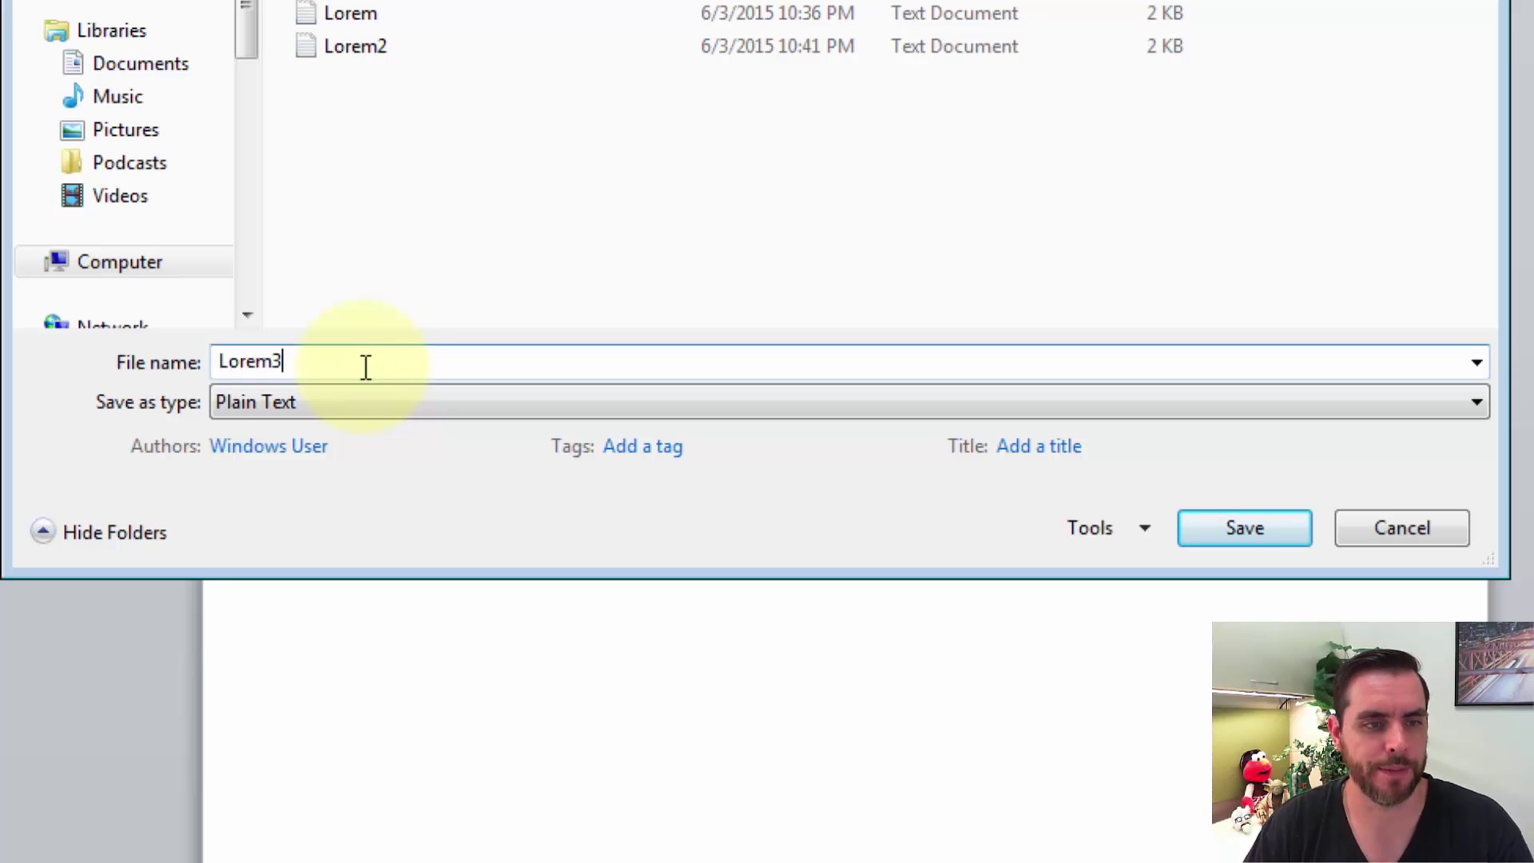
pyautogui.click(1230, 529)
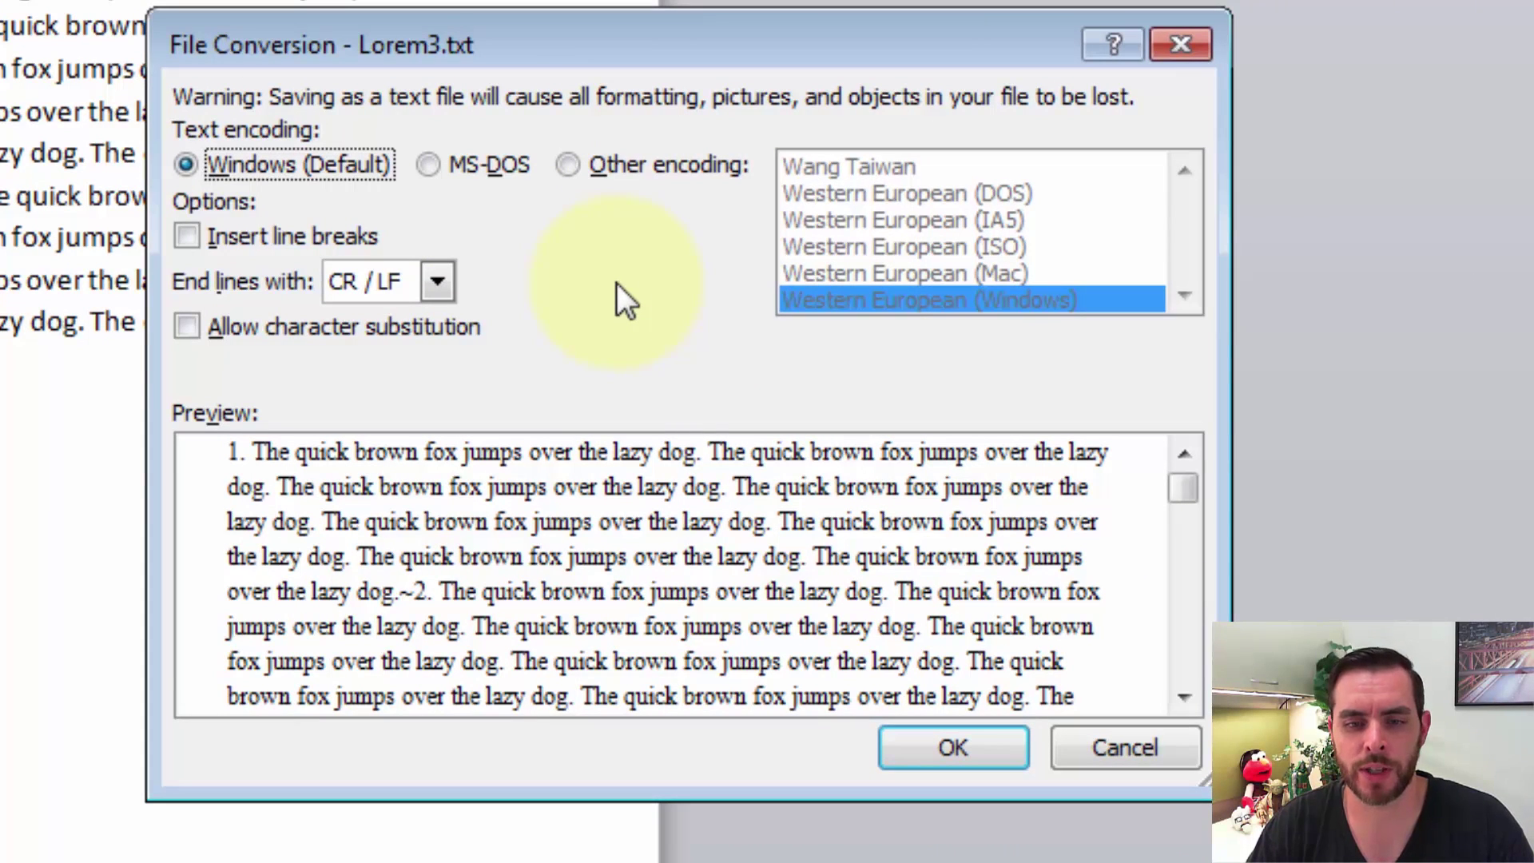
pyautogui.click(940, 736)
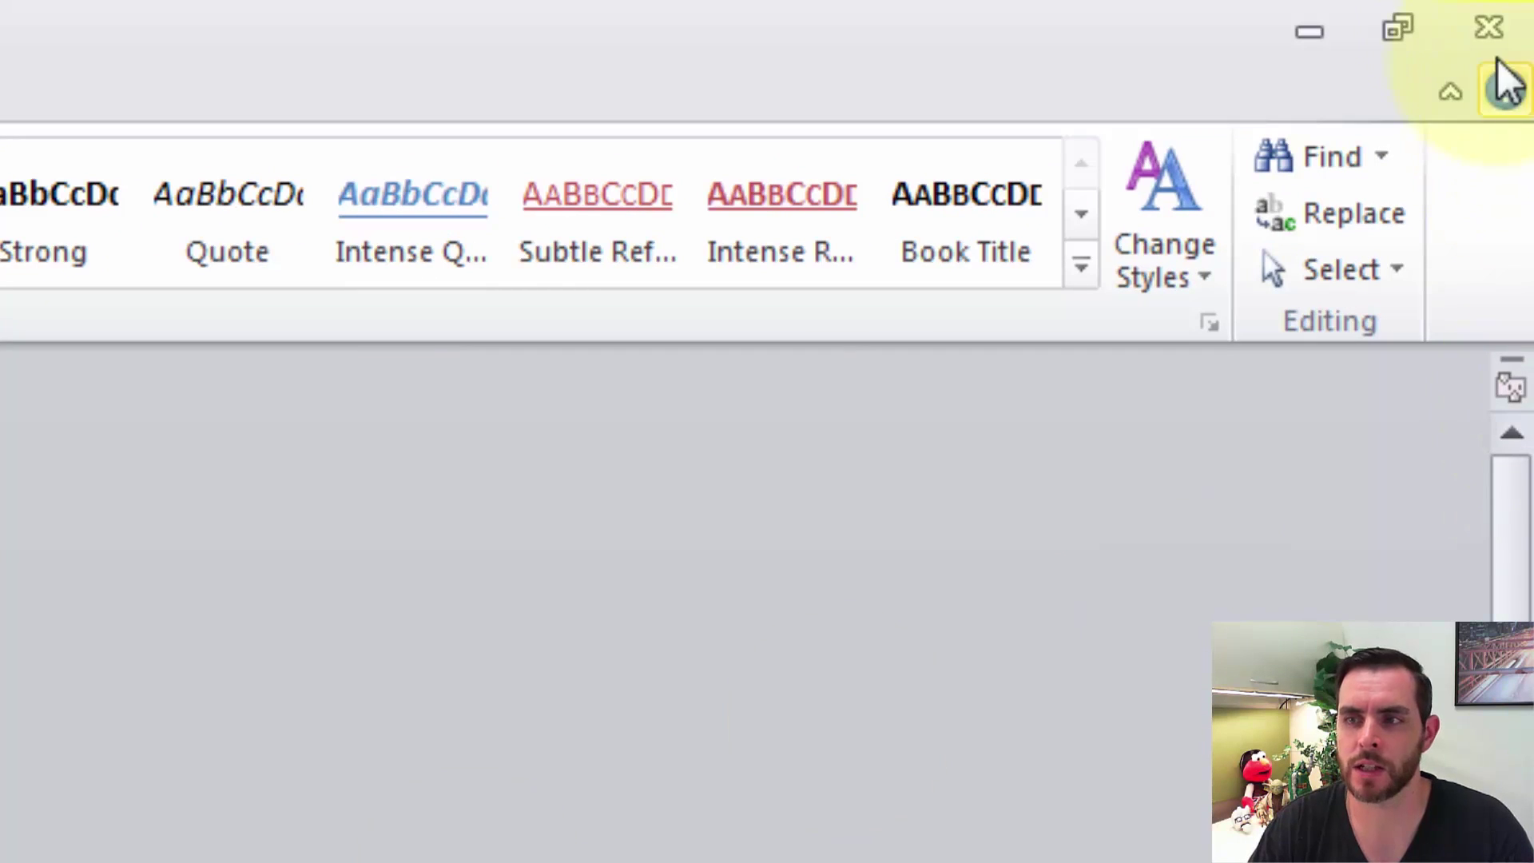
# Close Word, then in Excel open Lorem3.txt from the Desktop using the Text Files filter
pyautogui.click(1470, 28)
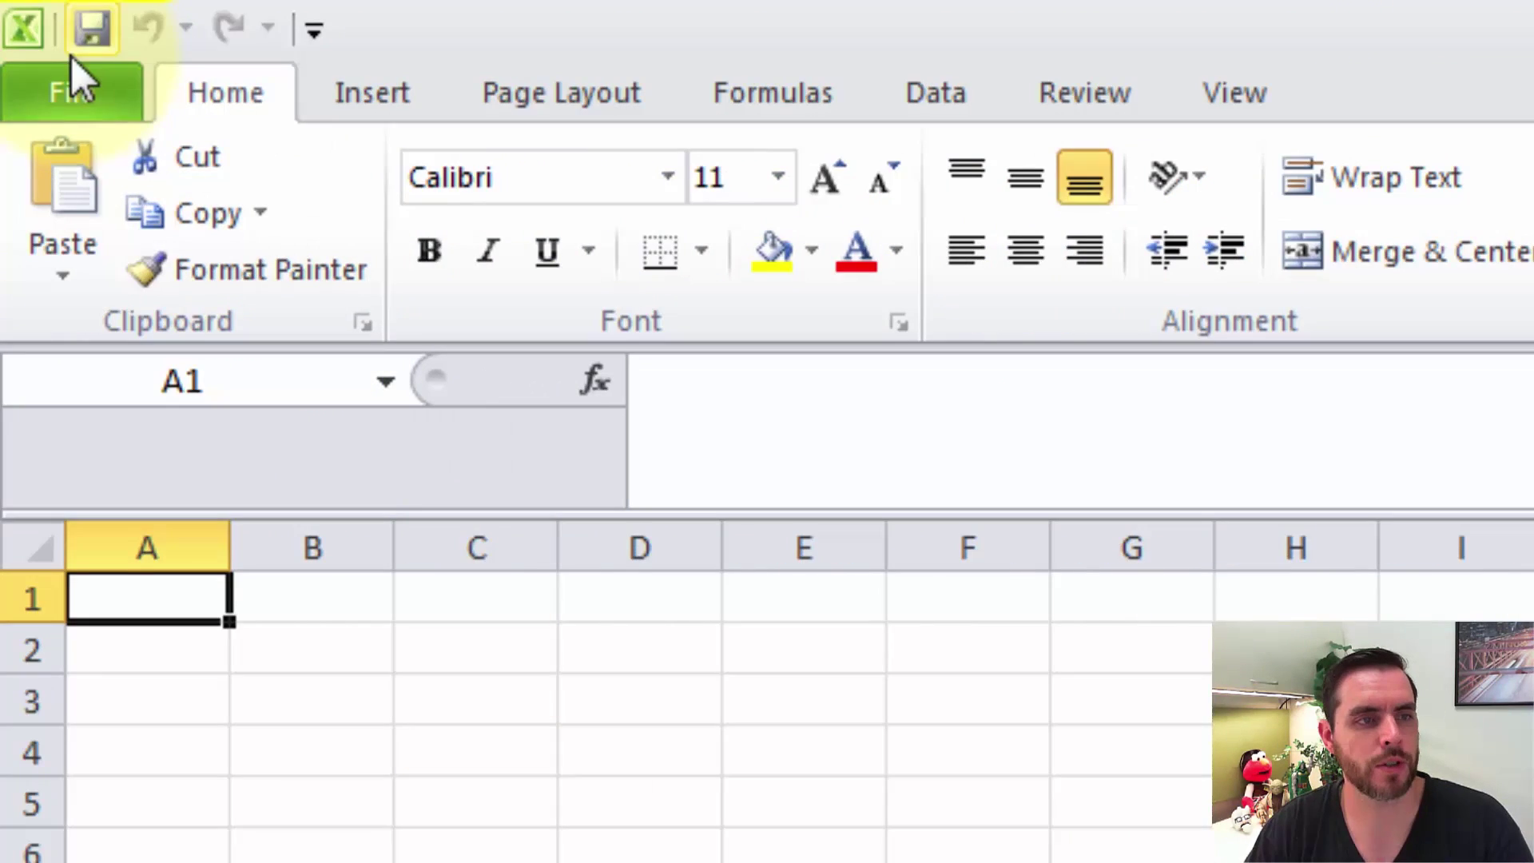
pyautogui.click(86, 78)
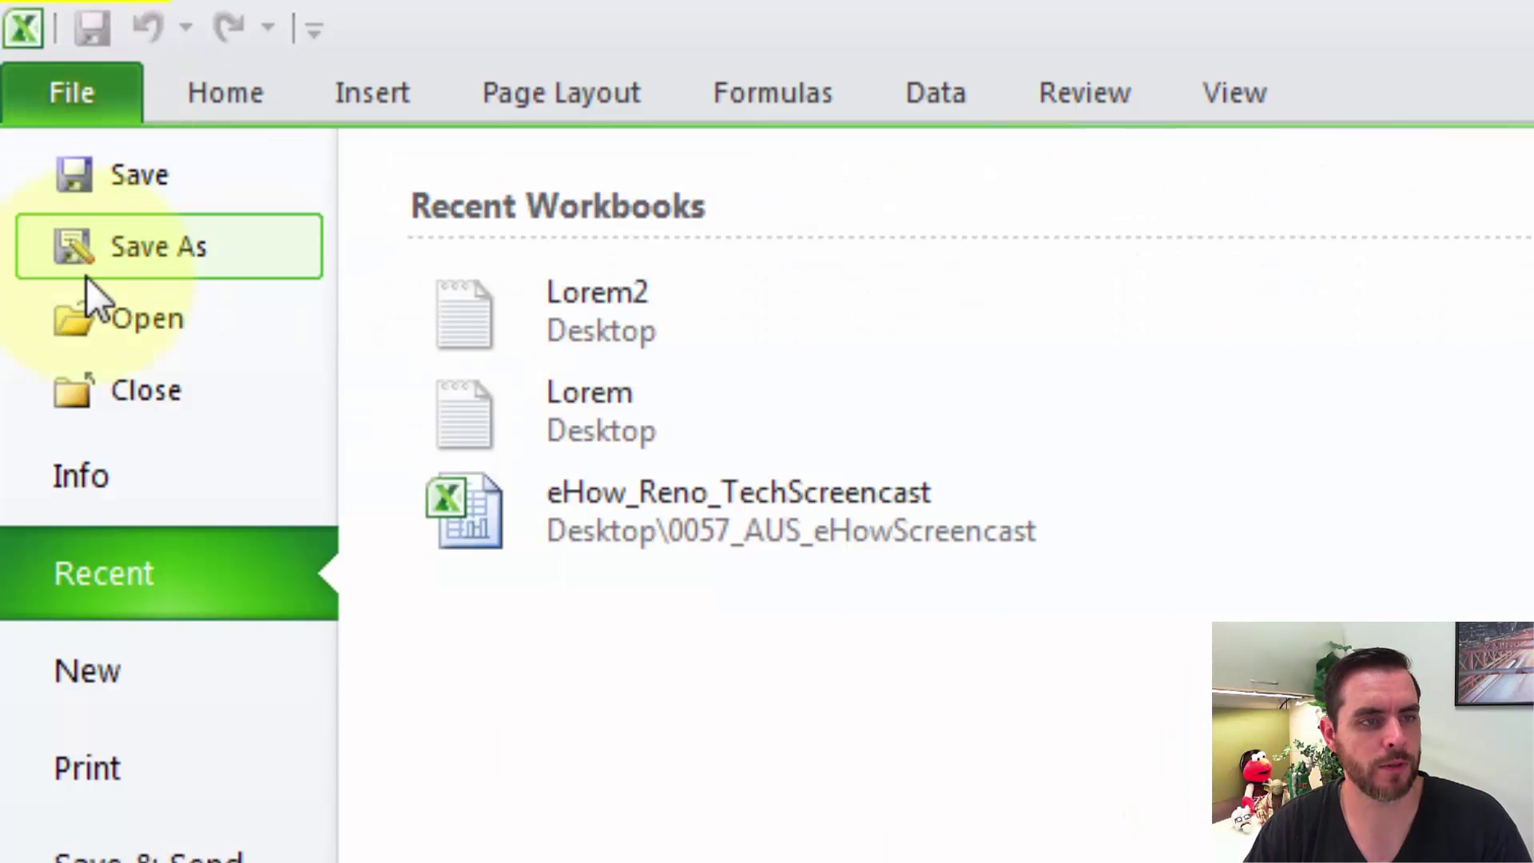
pyautogui.press('Escape')
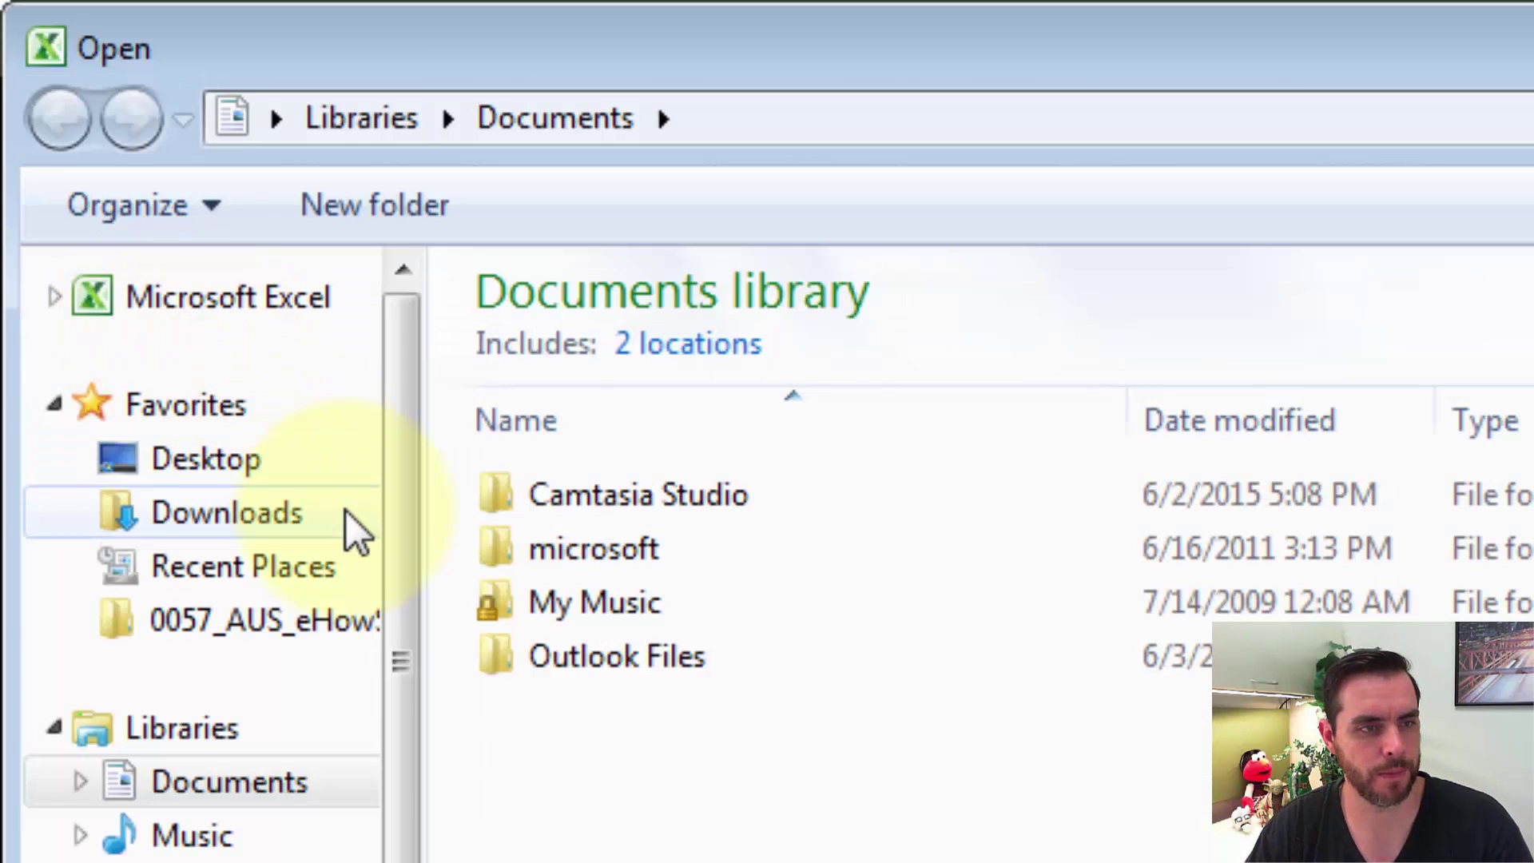
pyautogui.click(224, 468)
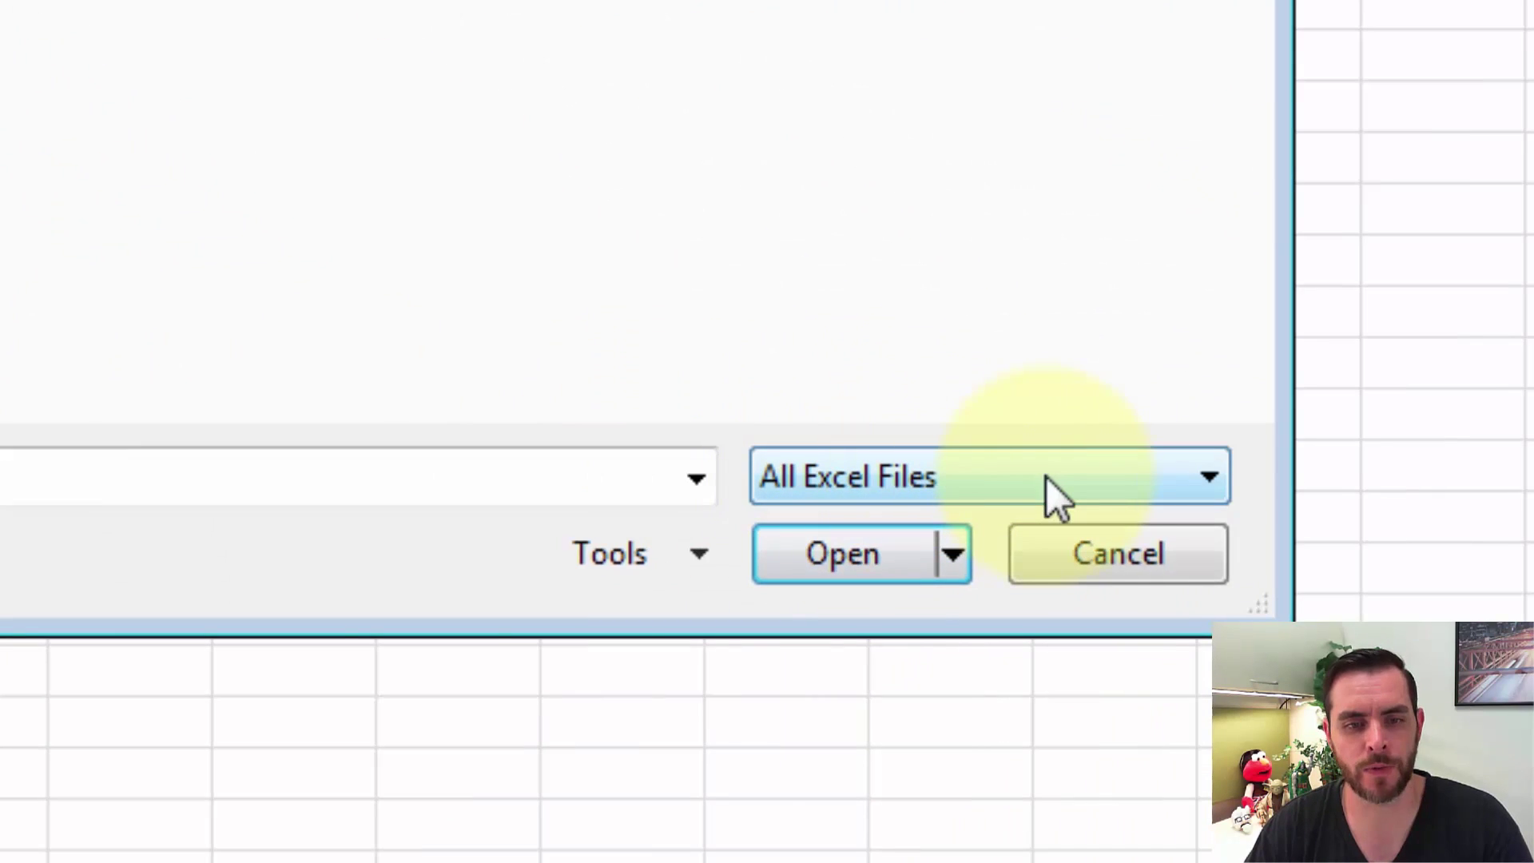
pyautogui.click(1046, 477)
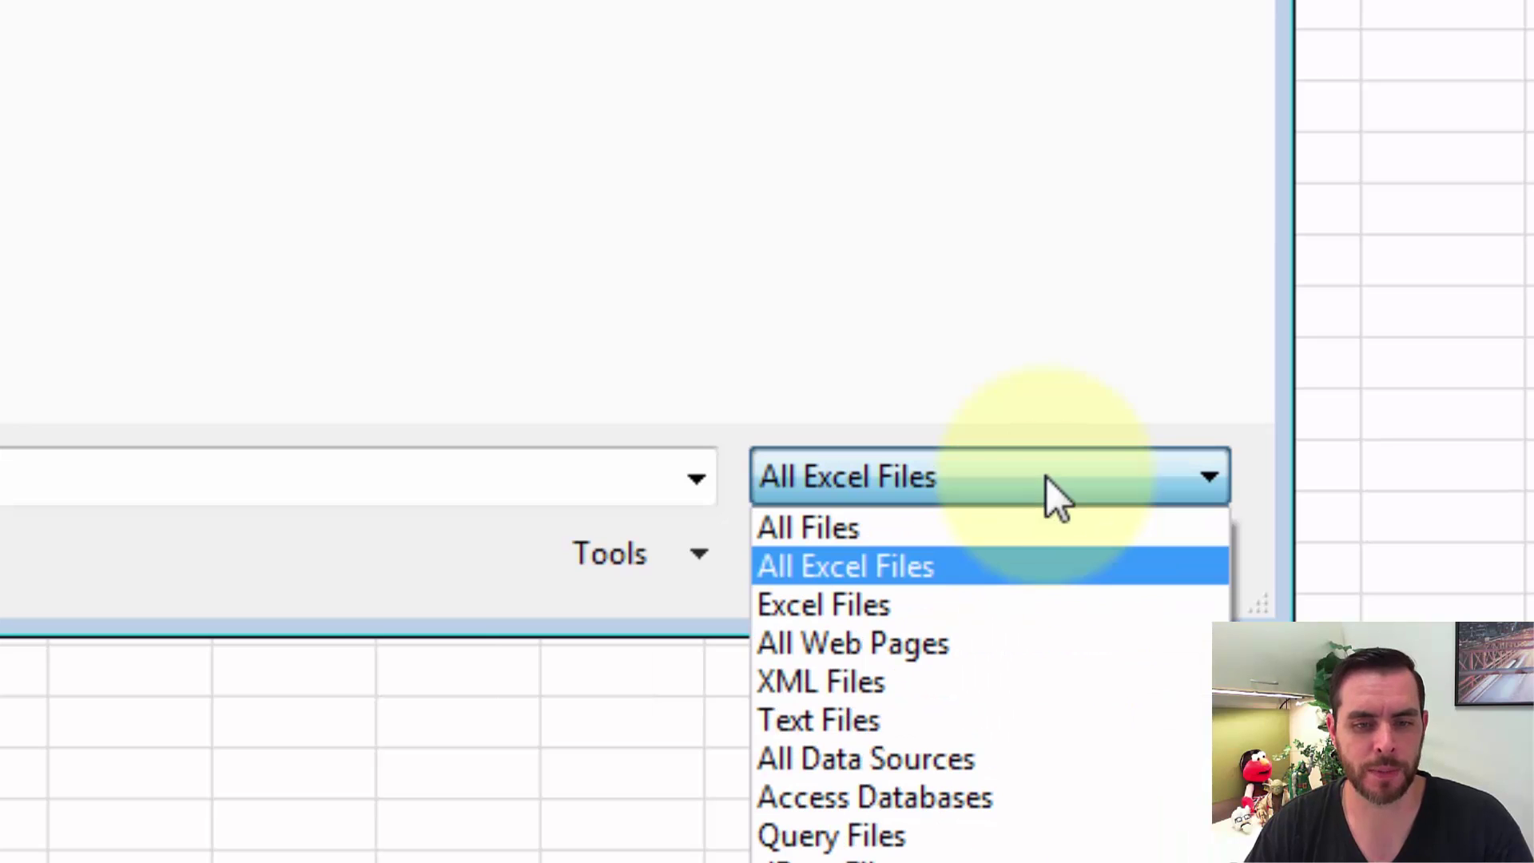
pyautogui.click(921, 719)
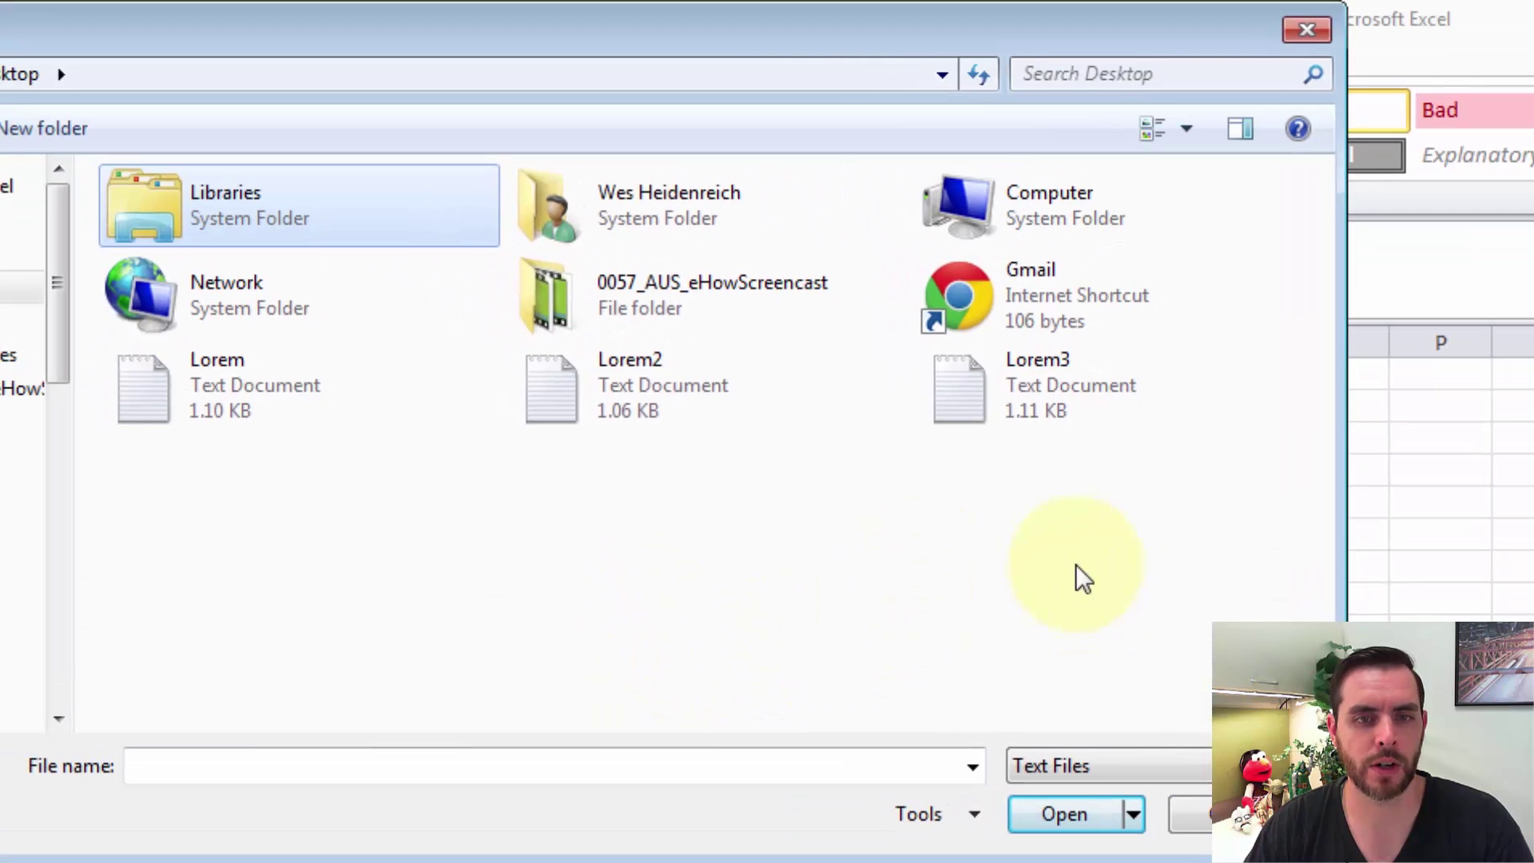
pyautogui.click(1048, 372)
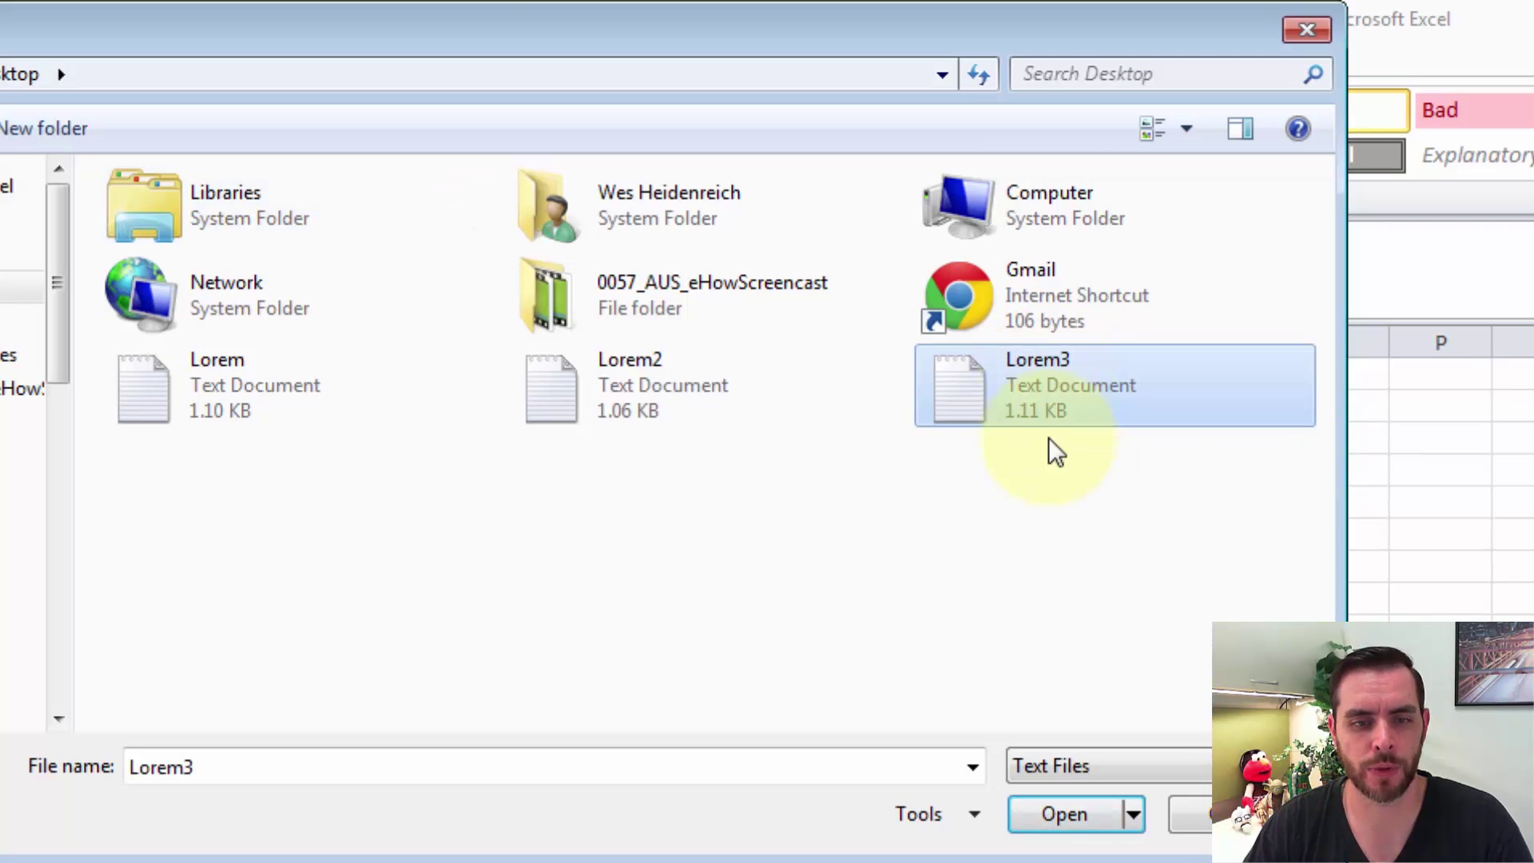
pyautogui.click(1067, 815)
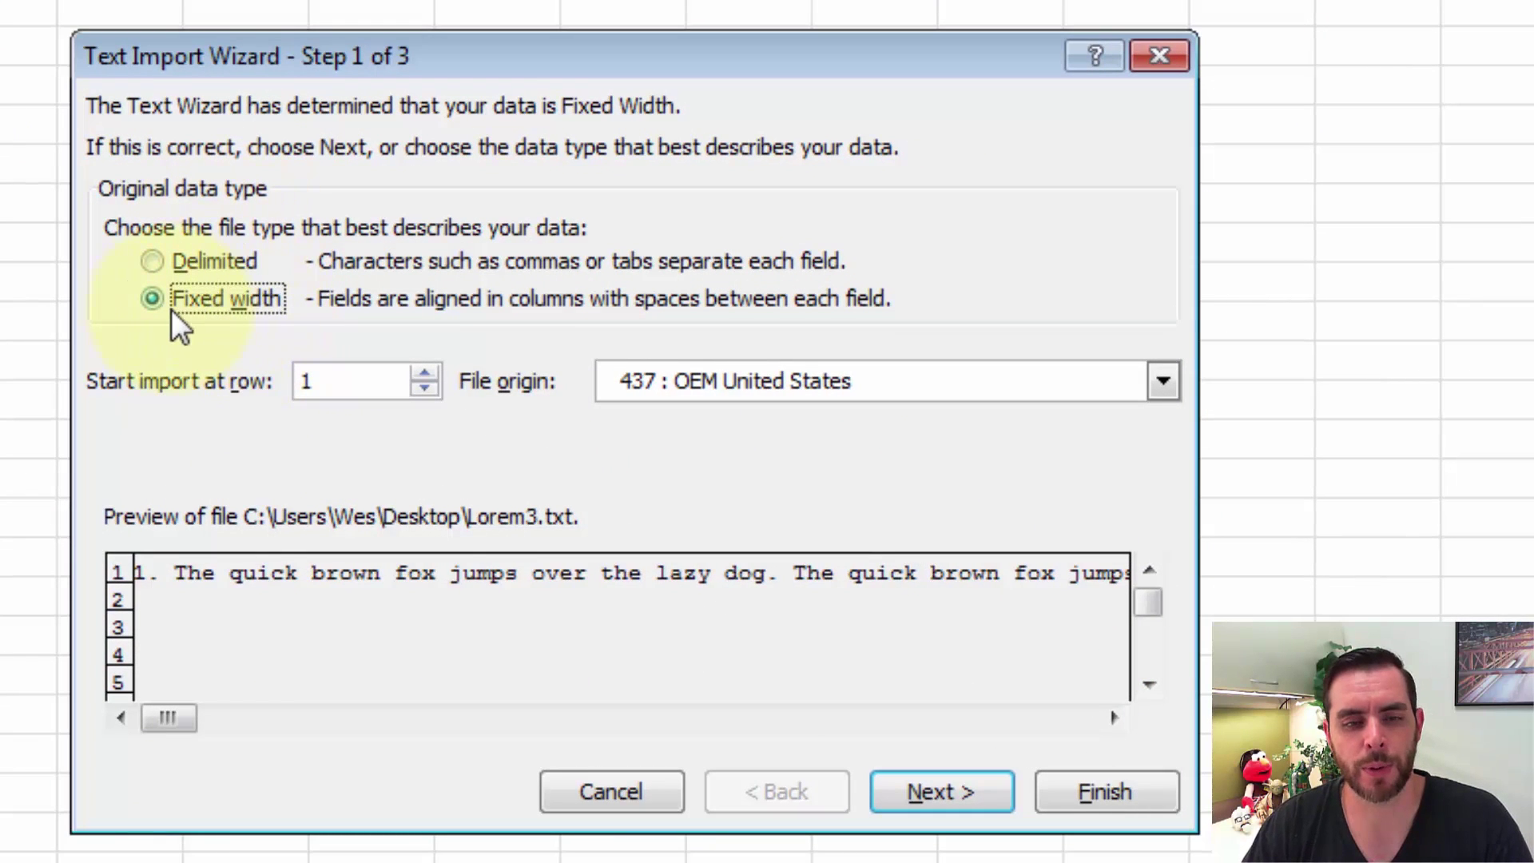
# Import Lorem3 as Delimited with ~ as the Other delimiter, filling cells A1, B1 and C1
pyautogui.click(154, 261)
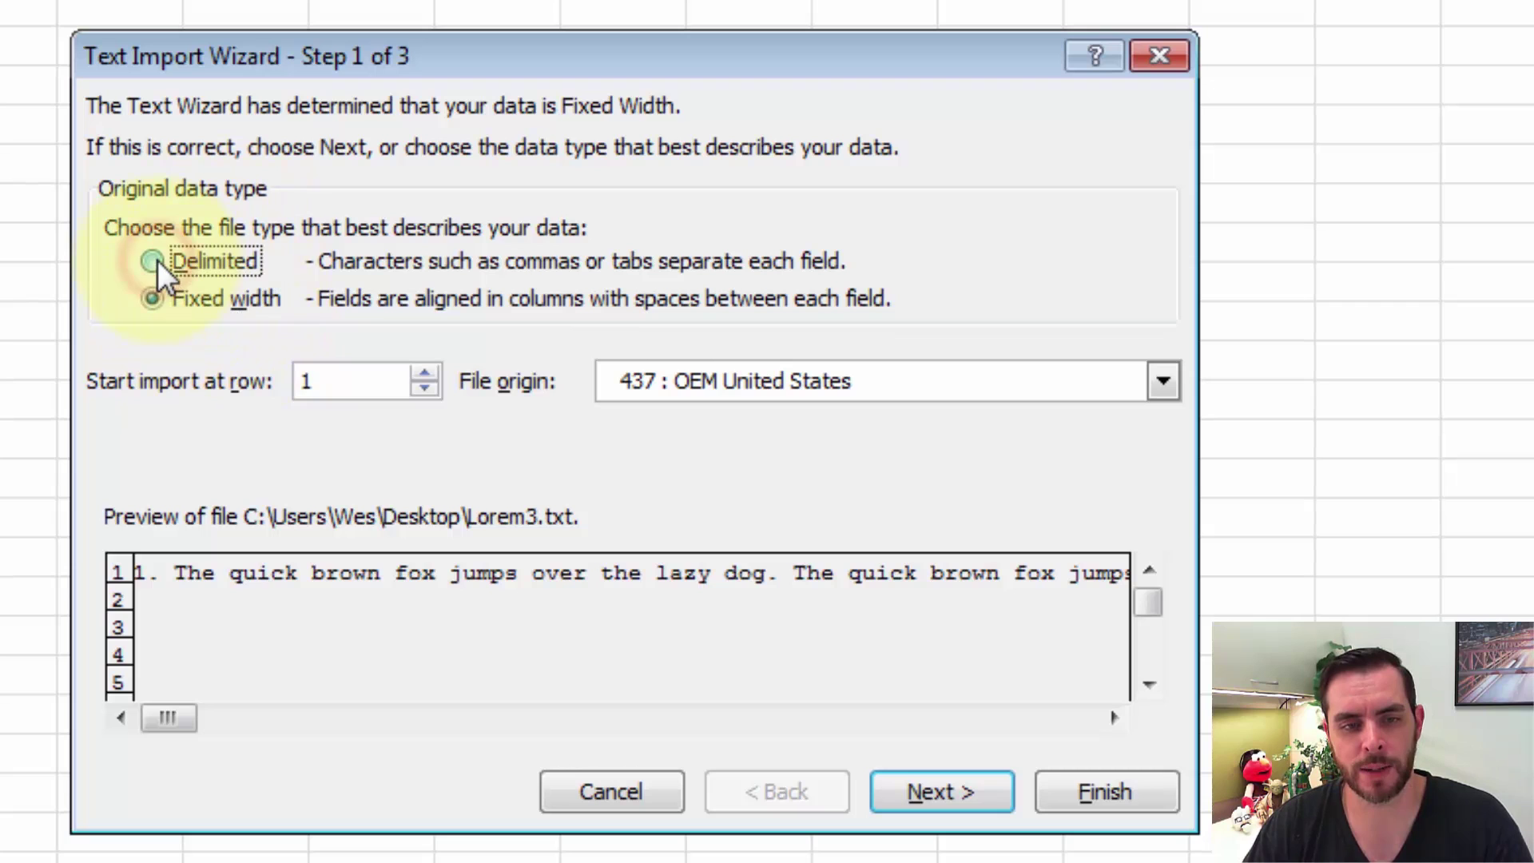
pyautogui.click(911, 787)
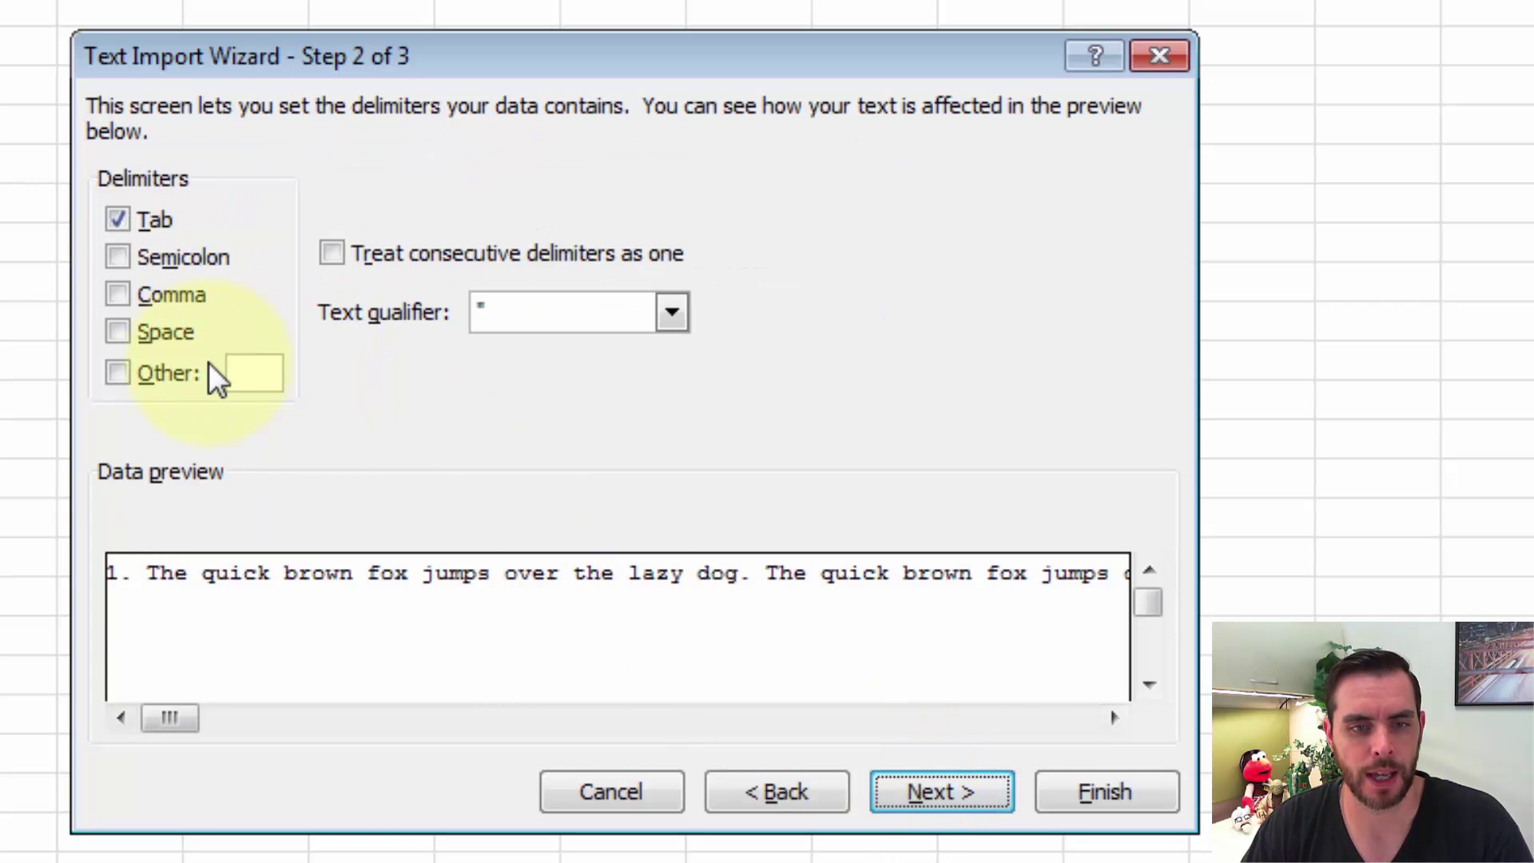
pyautogui.click(116, 375)
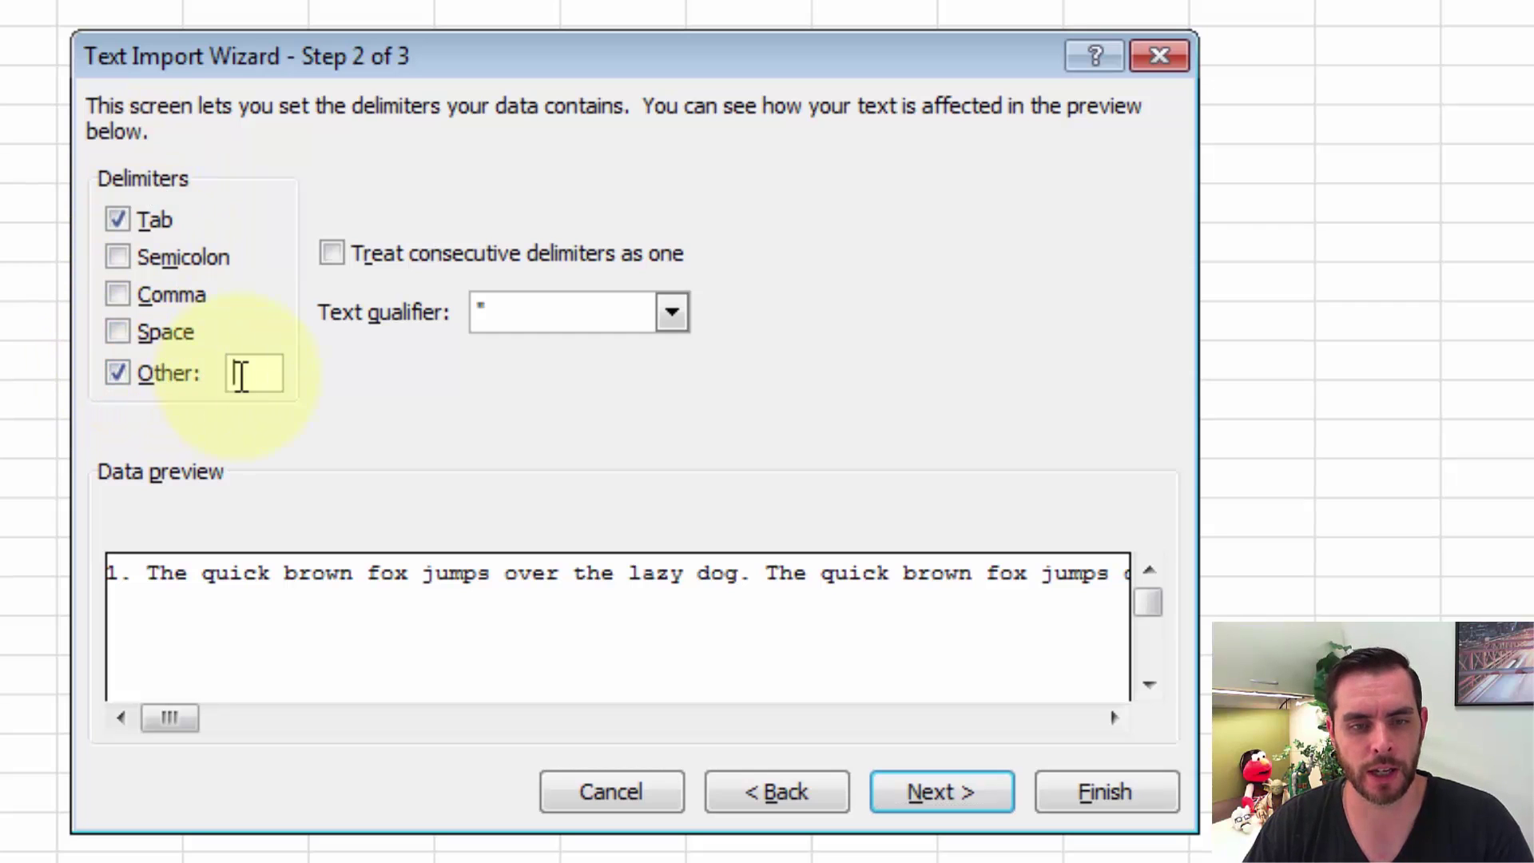
pyautogui.write('~')
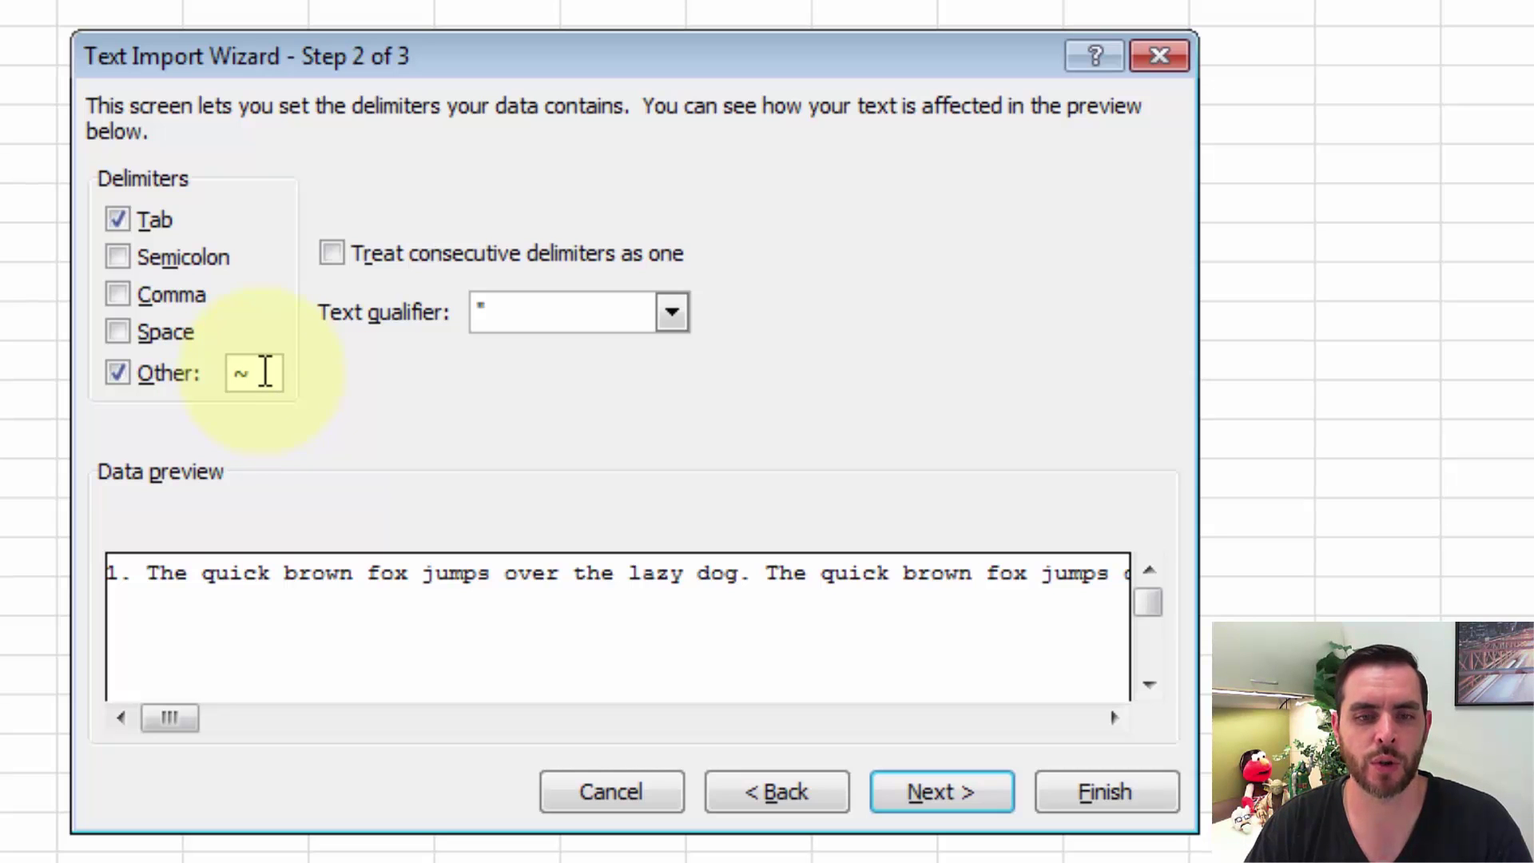
pyautogui.click(983, 795)
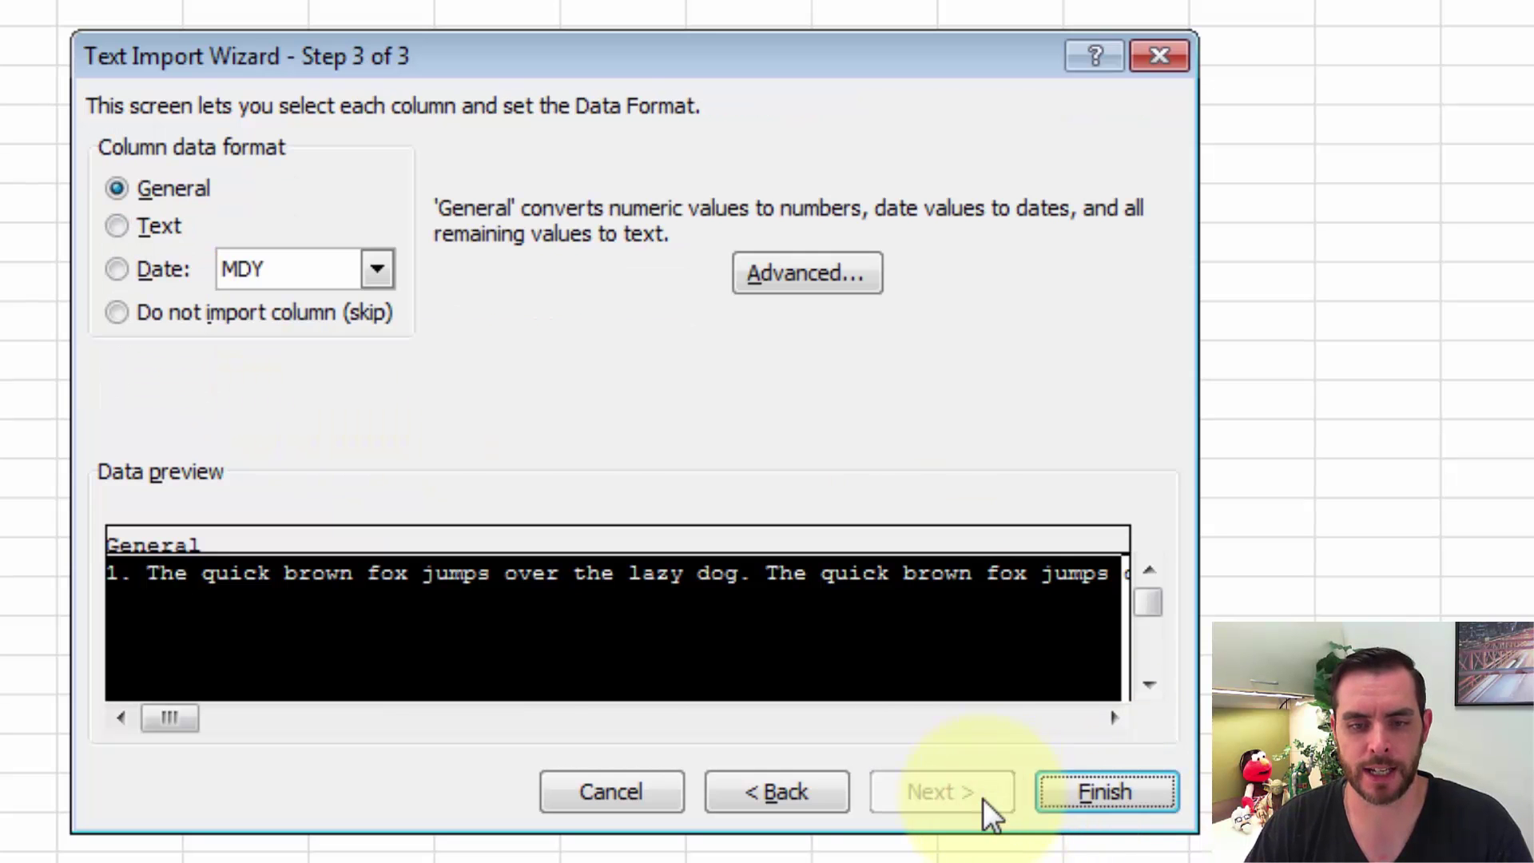
pyautogui.click(1101, 785)
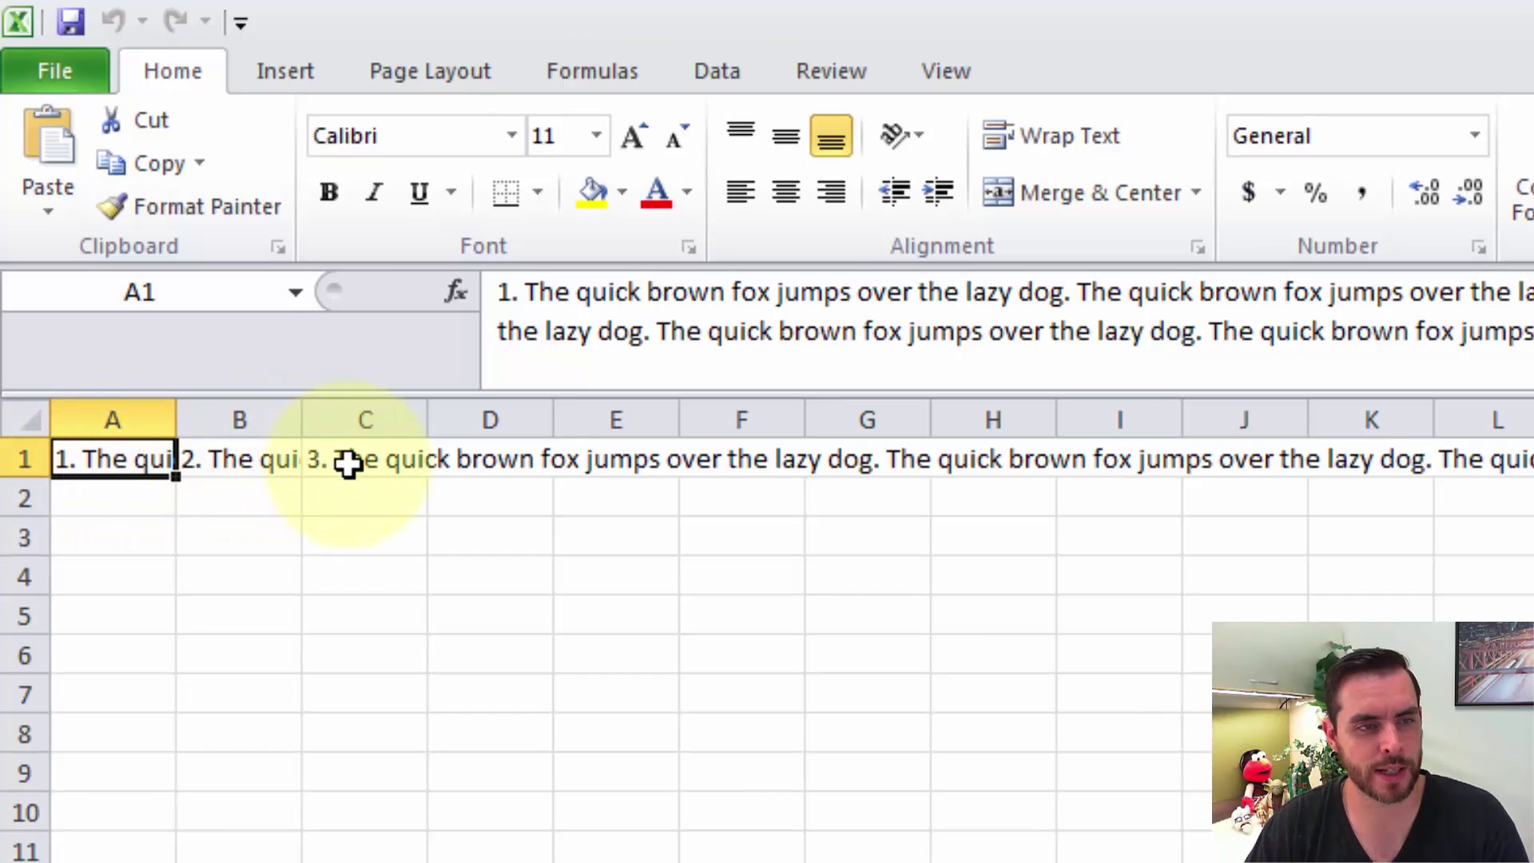
pyautogui.click(224, 457)
pyautogui.click(338, 459)
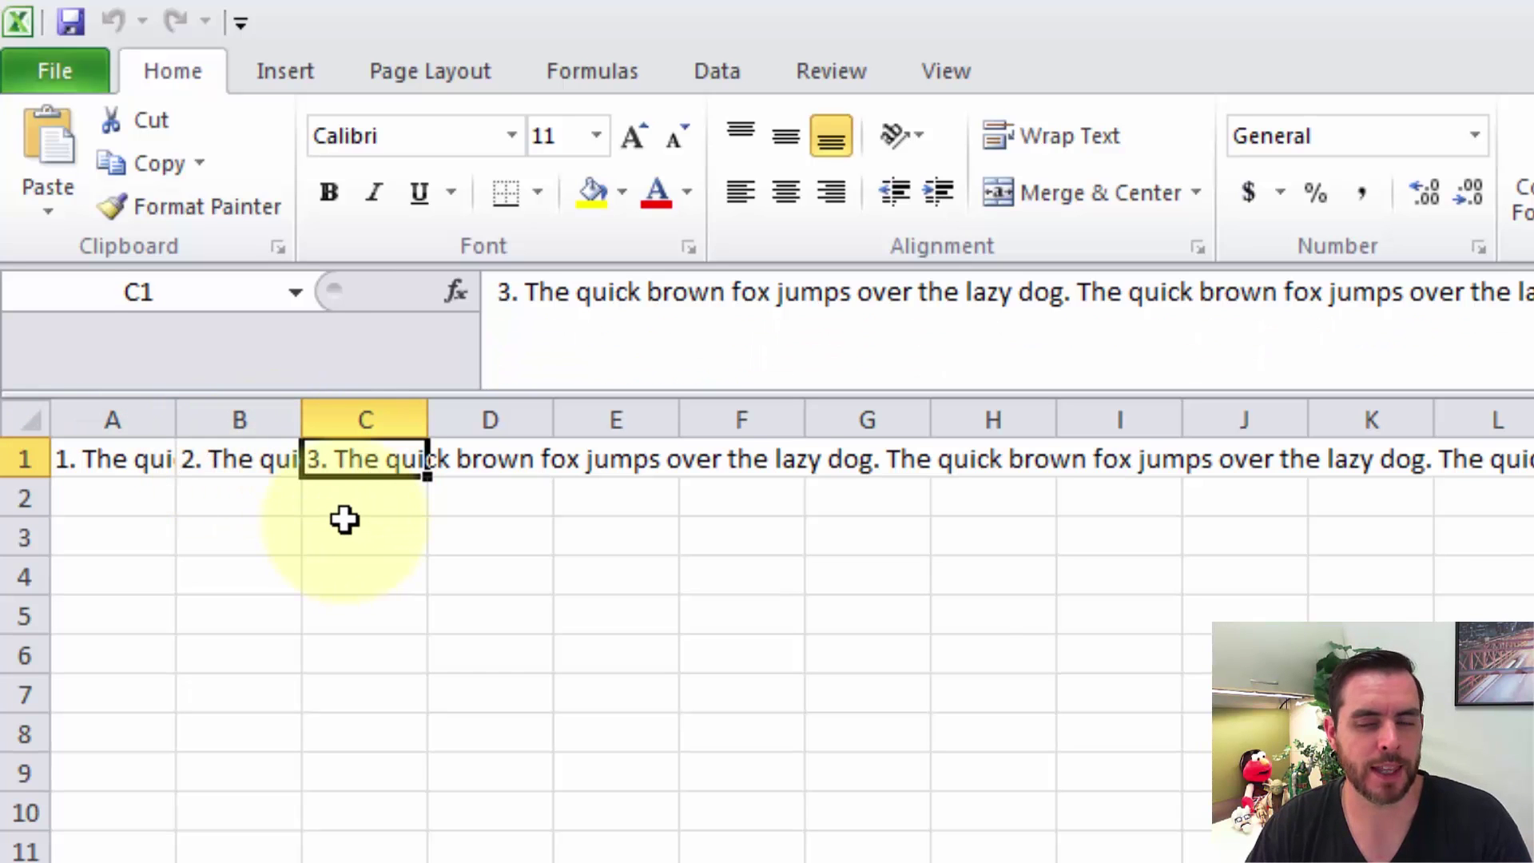